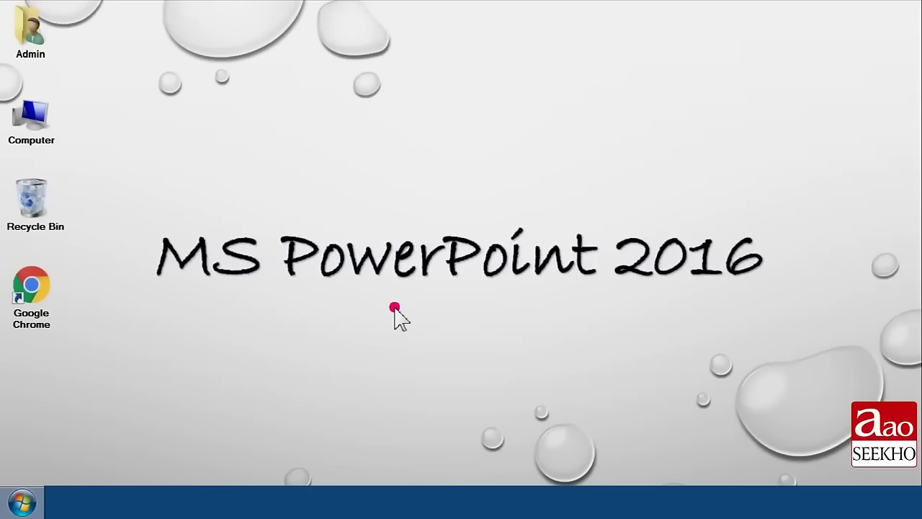
# Step: Launch PowerPoint 2016 from the Start menu's All Programs list
pyautogui.click(25, 502)
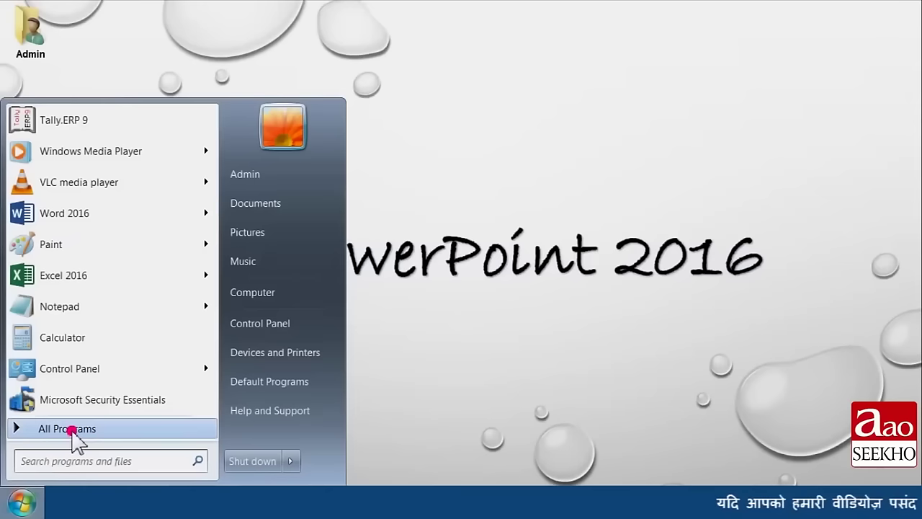
pyautogui.click(72, 428)
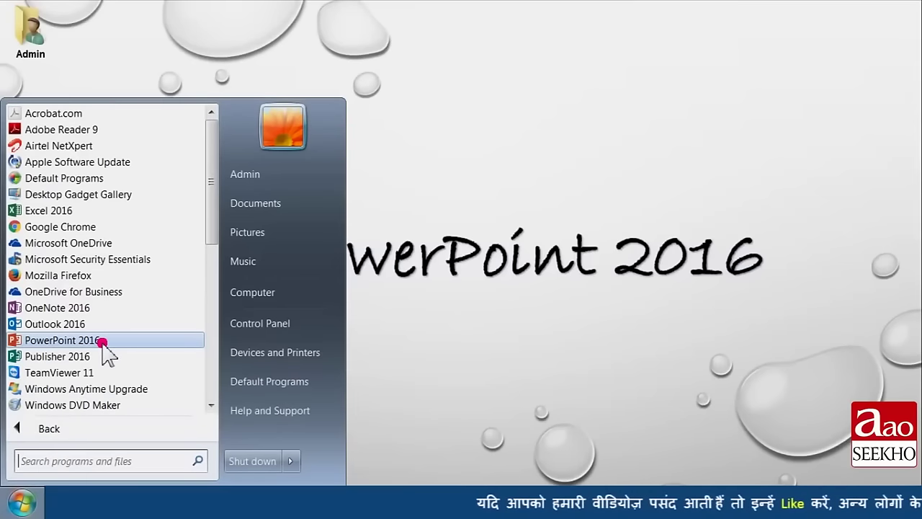
pyautogui.click(63, 340)
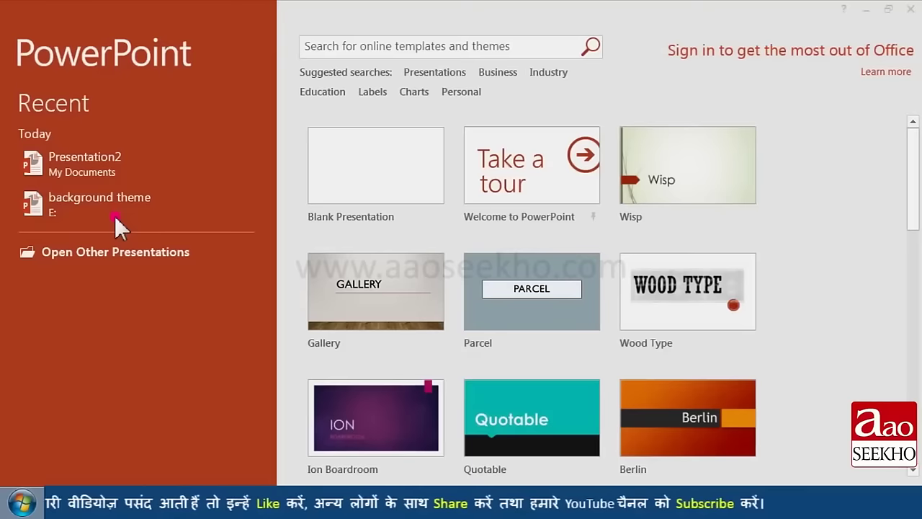
# Step: Browse the start-screen templates and bring up the Gallery theme preview
pyautogui.scroll(-2, 798, 261)
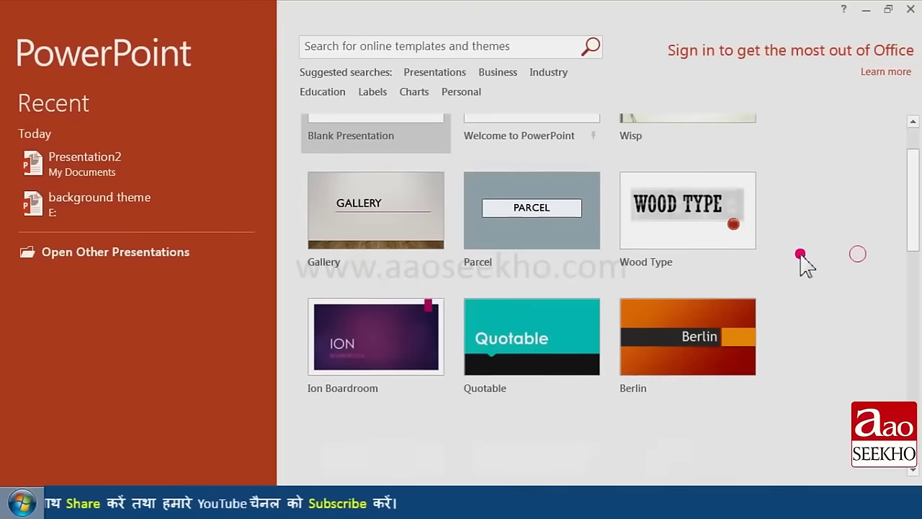
pyautogui.scroll(1, 714, 255)
pyautogui.scroll(1, 580, 277)
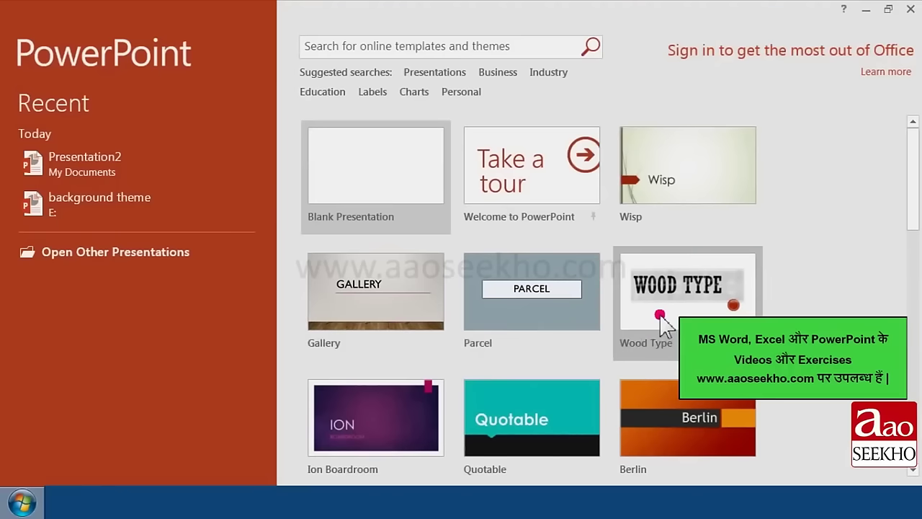
pyautogui.scroll(-3, 664, 324)
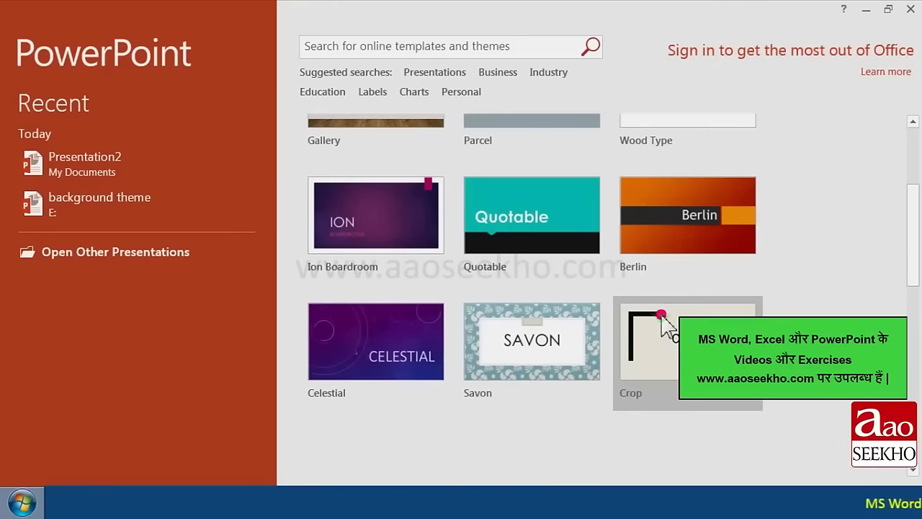
pyautogui.scroll(-2, 661, 328)
pyautogui.scroll(-9, 660, 330)
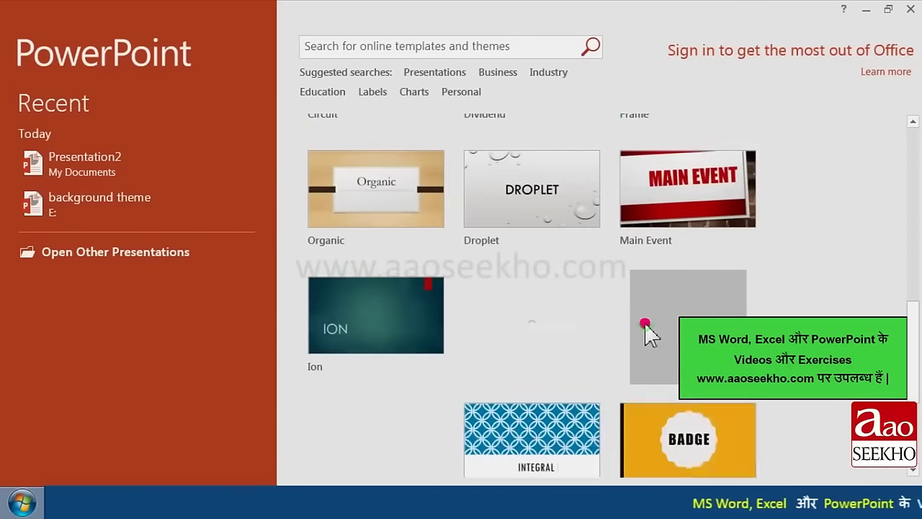
pyautogui.scroll(1, 645, 326)
pyautogui.scroll(-2, 646, 329)
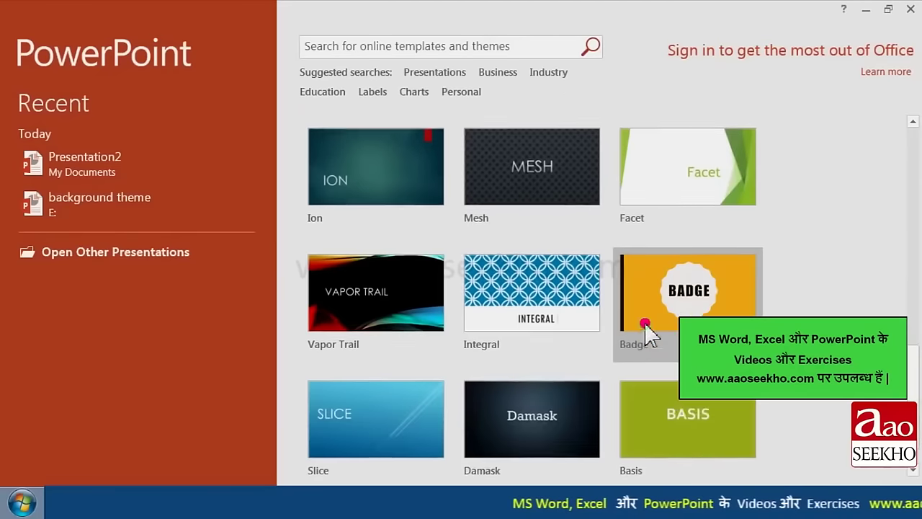
pyautogui.scroll(6, 648, 330)
pyautogui.scroll(3, 645, 324)
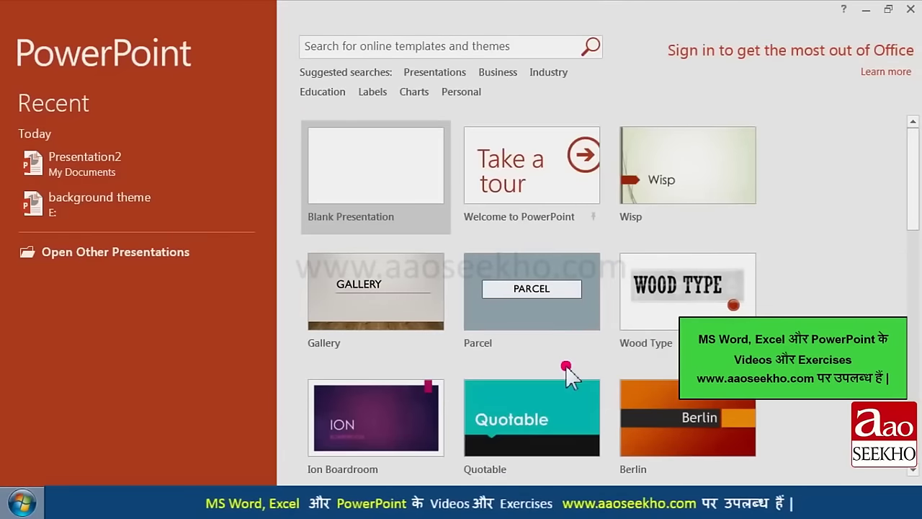
pyautogui.click(398, 295)
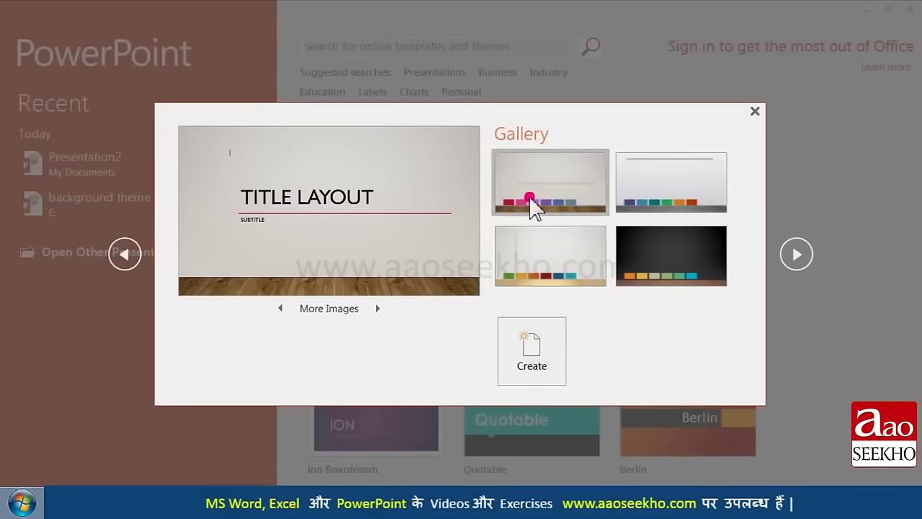
# Step: Create a presentation from Gallery's light, gold-floored variant, then close PowerPoint
pyautogui.click(659, 177)
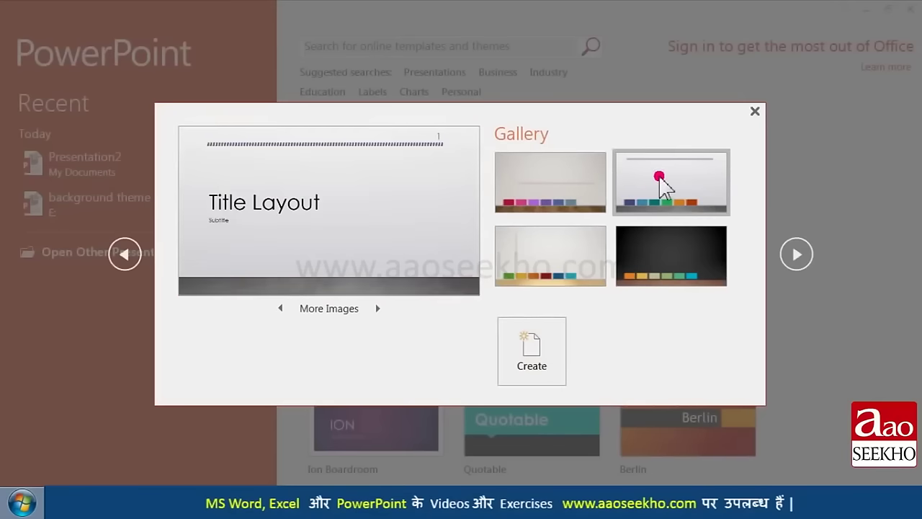
pyautogui.click(663, 251)
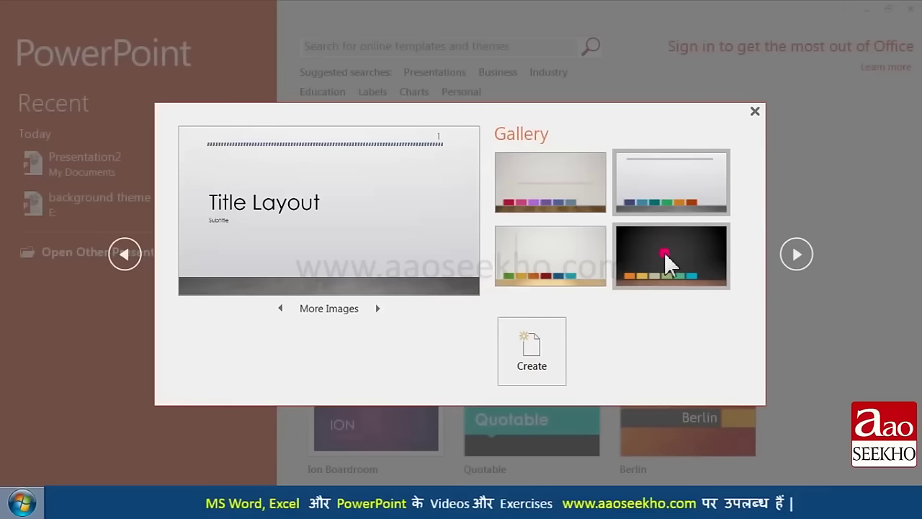
pyautogui.click(569, 259)
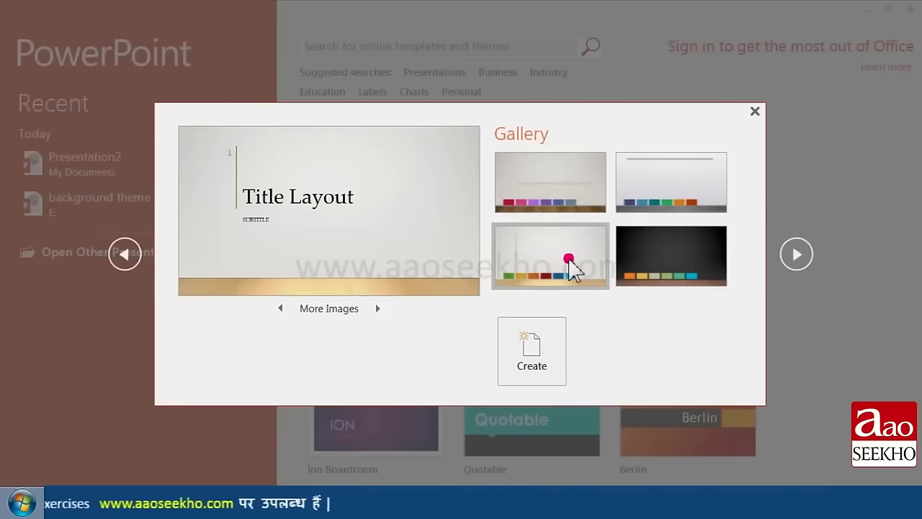
pyautogui.click(532, 353)
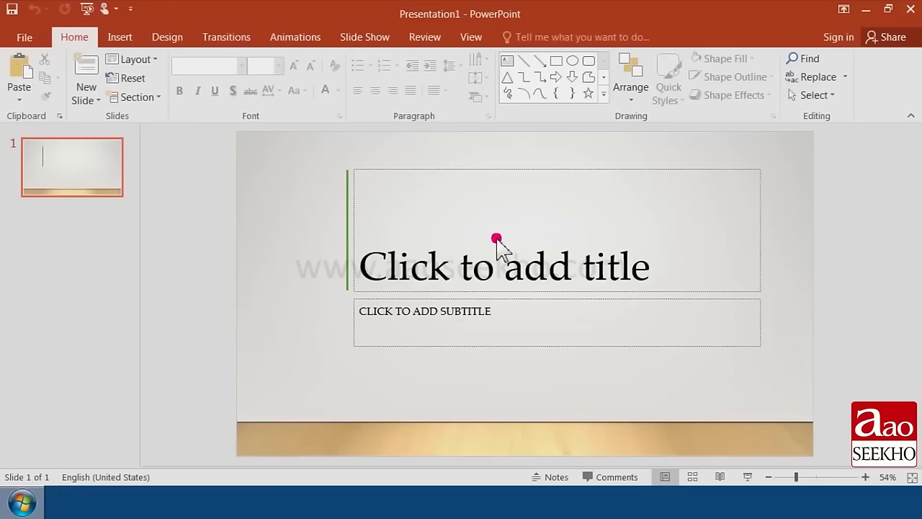
pyautogui.click(911, 10)
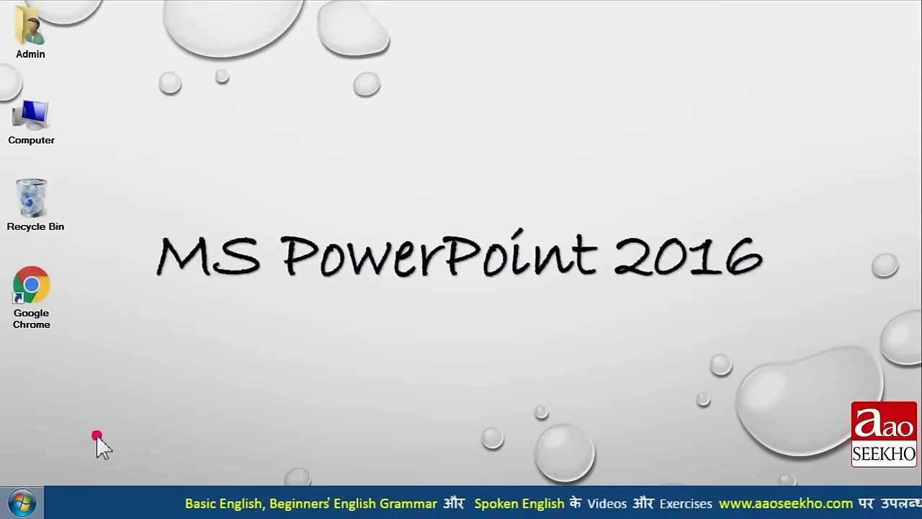
# Step: Search the Start menu for 'powerpoint 2016' and launch it from the results
pyautogui.click(23, 502)
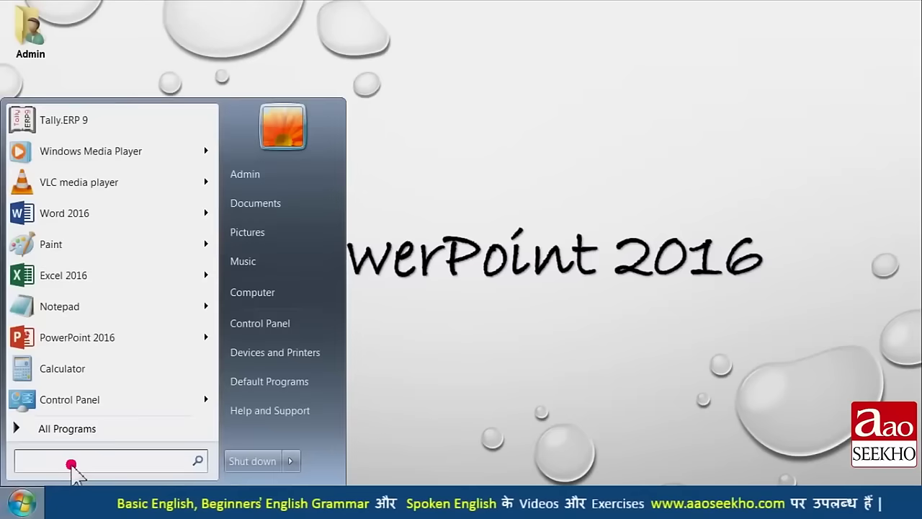
pyautogui.write('powe')
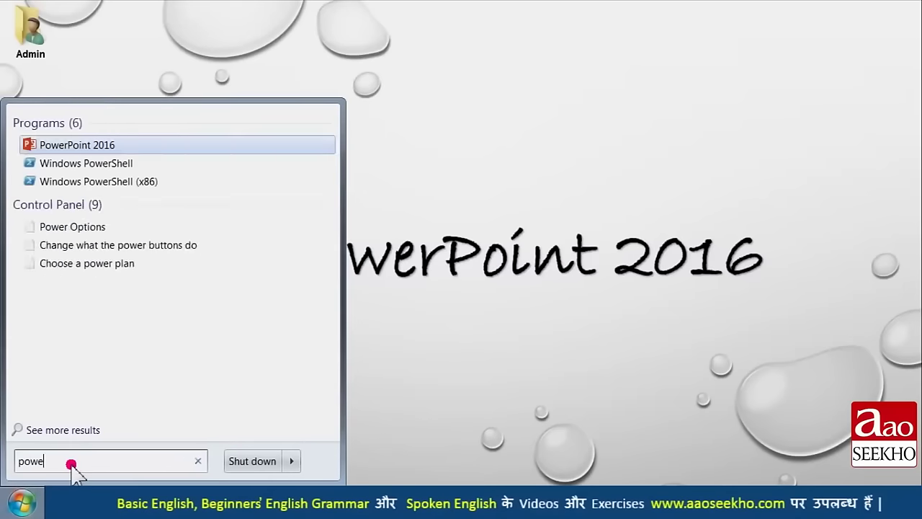
pyautogui.write('rpoint 2016')
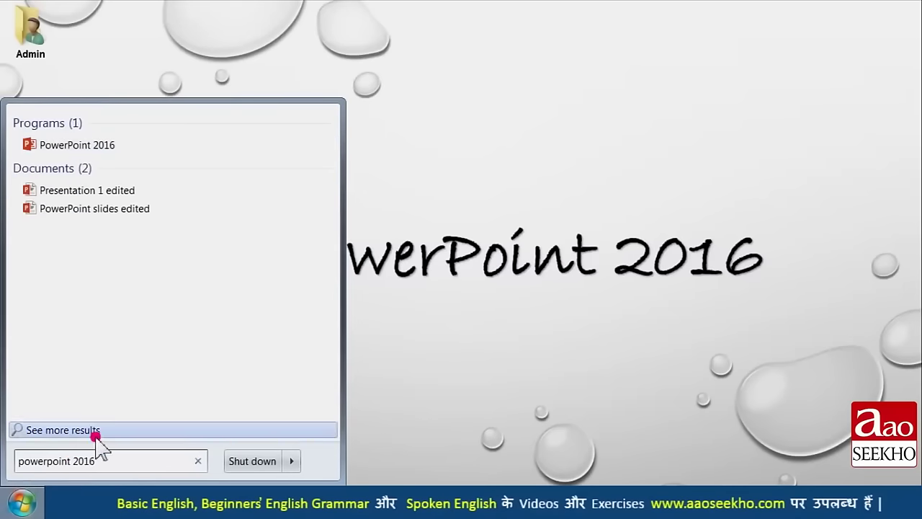
pyautogui.click(142, 147)
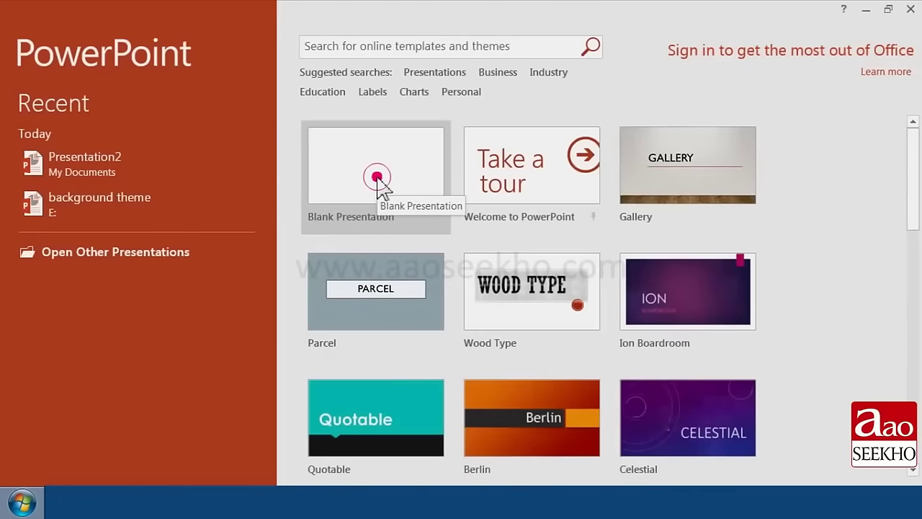
# Step: Create a new Blank Presentation from the PowerPoint start screen
pyautogui.click(377, 178)
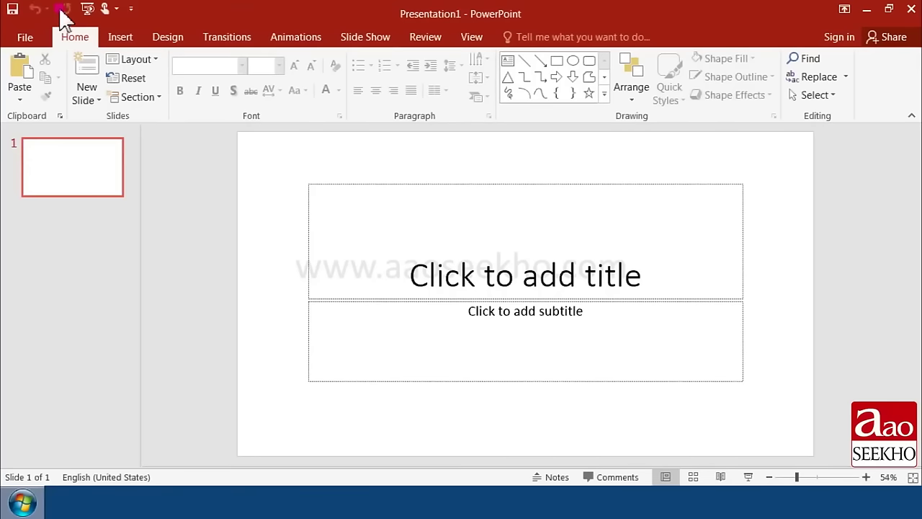
pyautogui.click(131, 9)
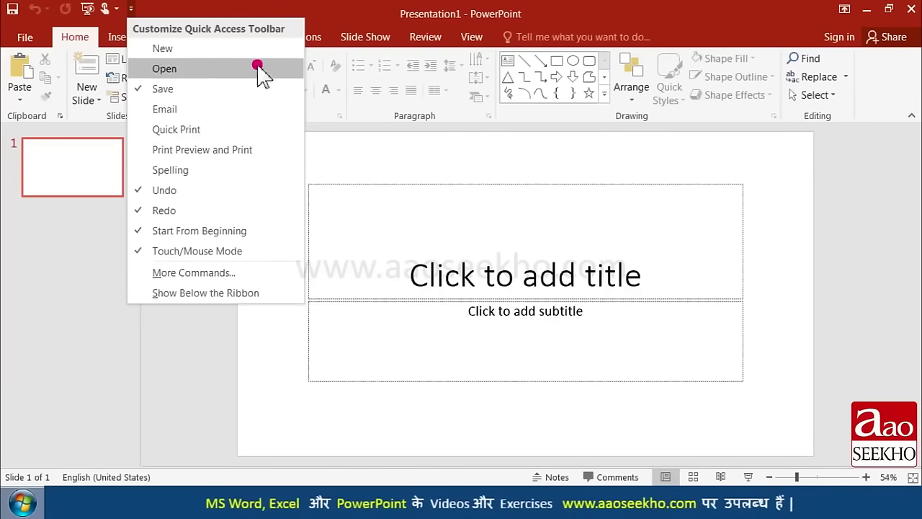
pyautogui.click(327, 11)
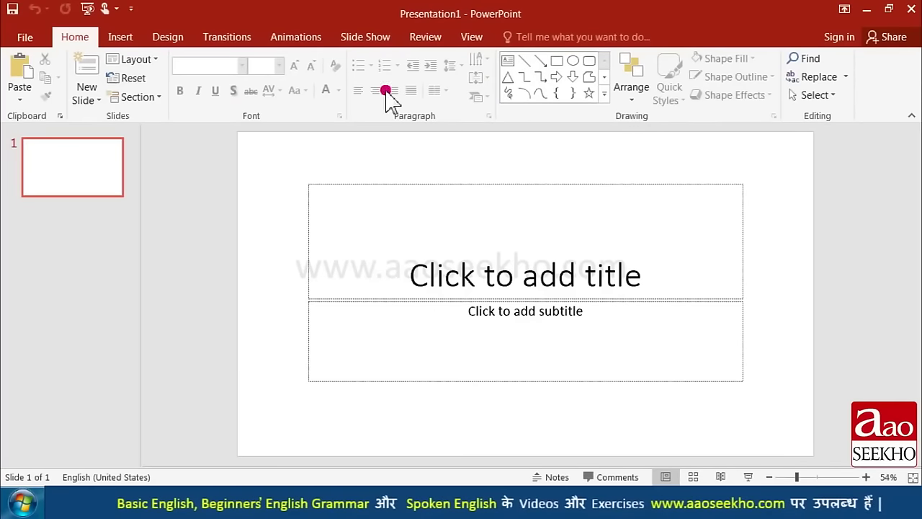
pyautogui.click(122, 36)
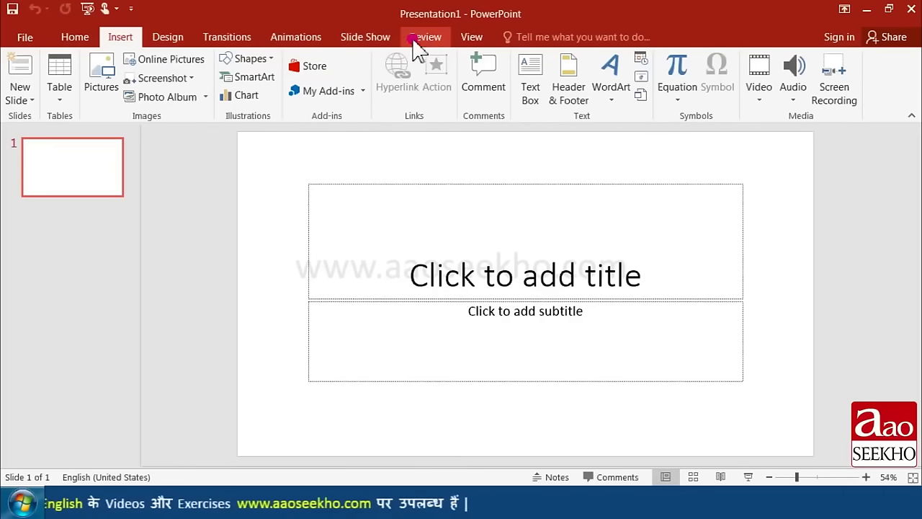
pyautogui.click(80, 39)
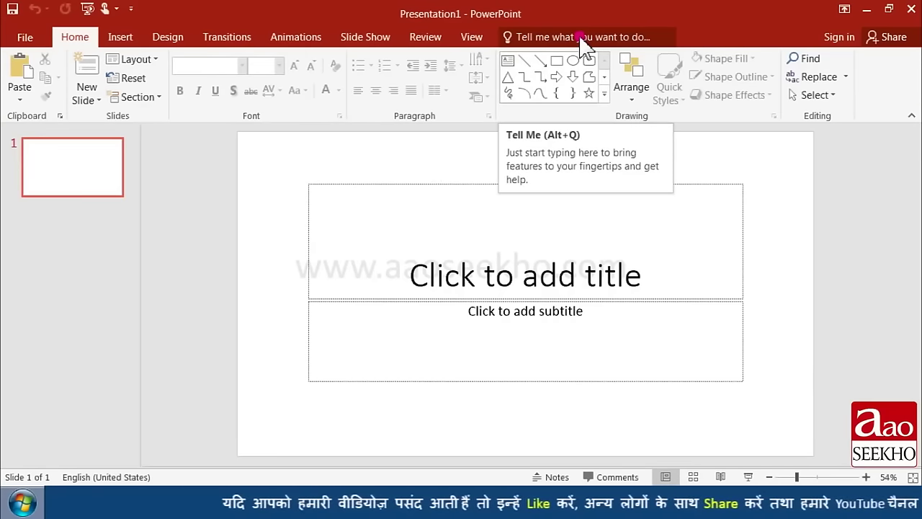
pyautogui.click(582, 38)
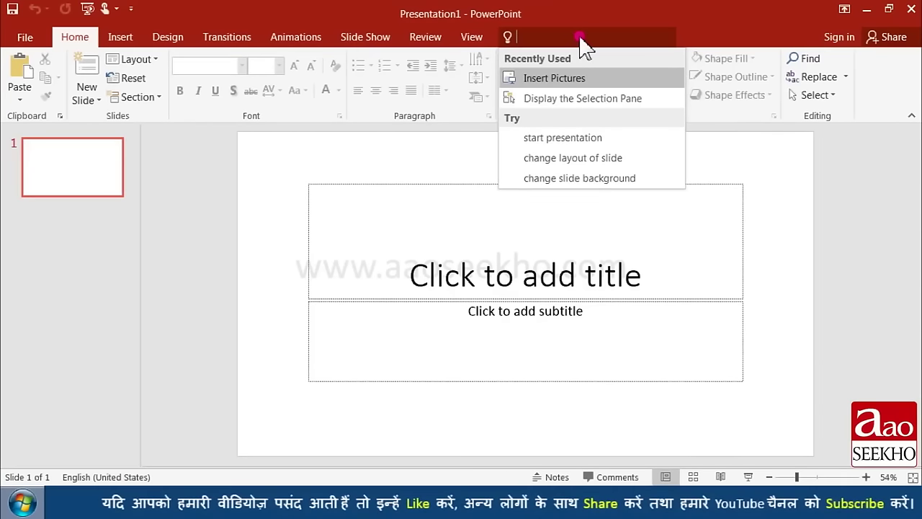
pyautogui.write('symbol')
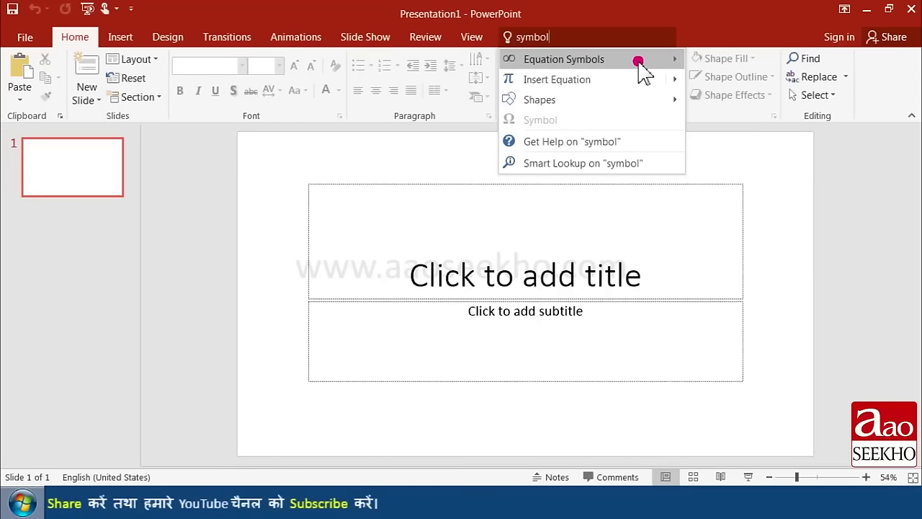
pyautogui.press('BackSpace')
pyautogui.press('BackSpace')
pyautogui.press('BackSpace')
pyautogui.press('BackSpace')
pyautogui.press('BackSpace')
pyautogui.press('BackSpace')
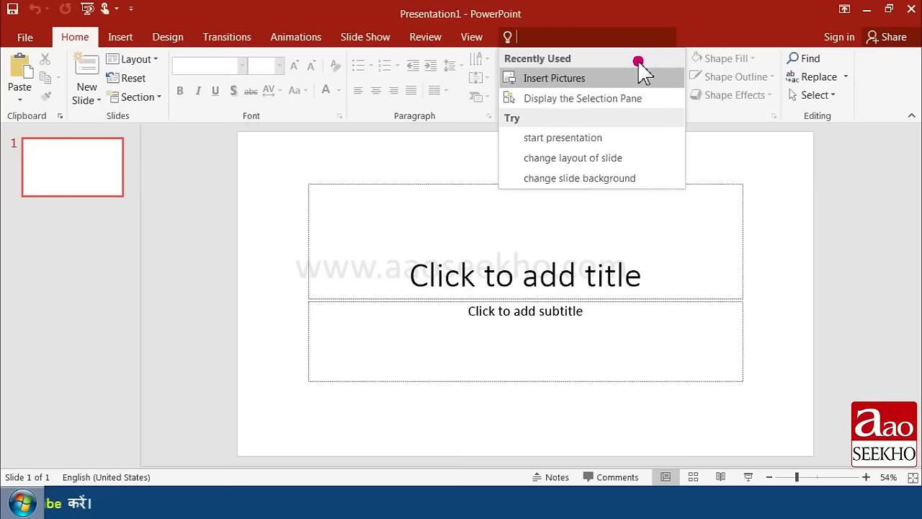
pyautogui.click(670, 14)
pyautogui.click(844, 10)
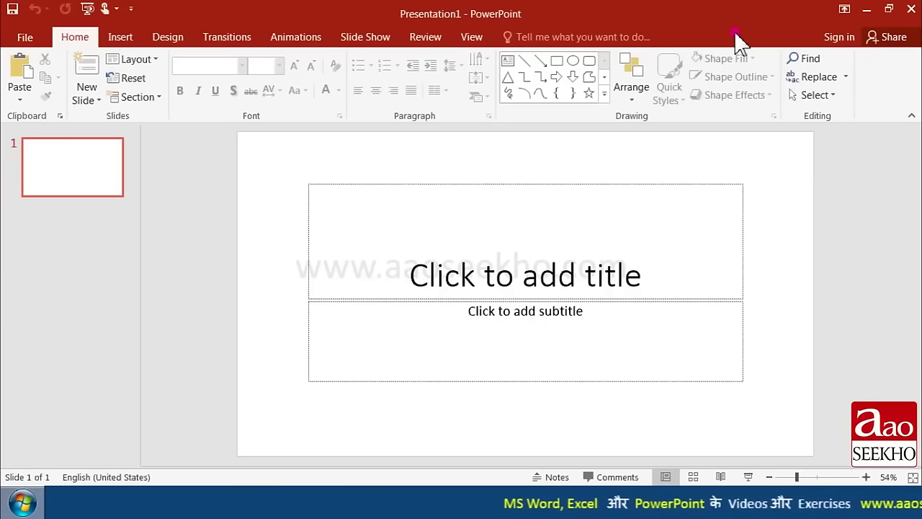
pyautogui.click(844, 9)
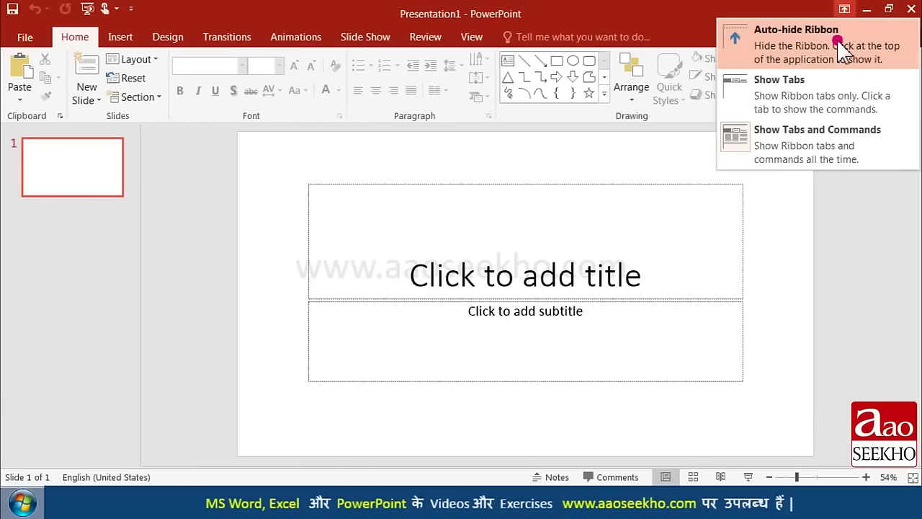
pyautogui.click(837, 41)
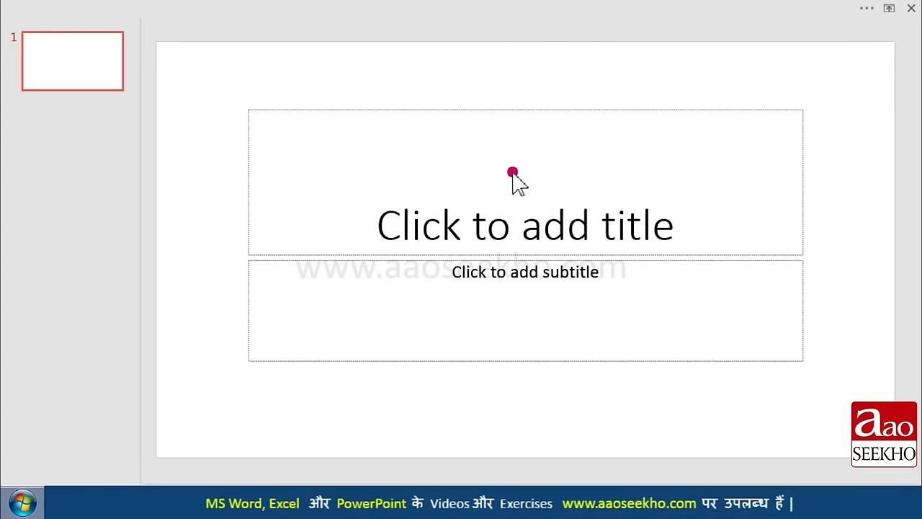
pyautogui.click(455, 11)
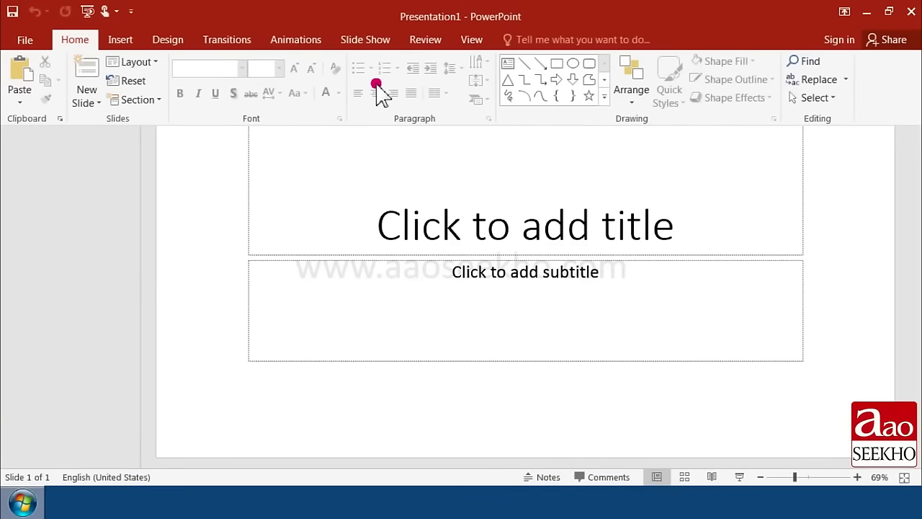
pyautogui.click(678, 231)
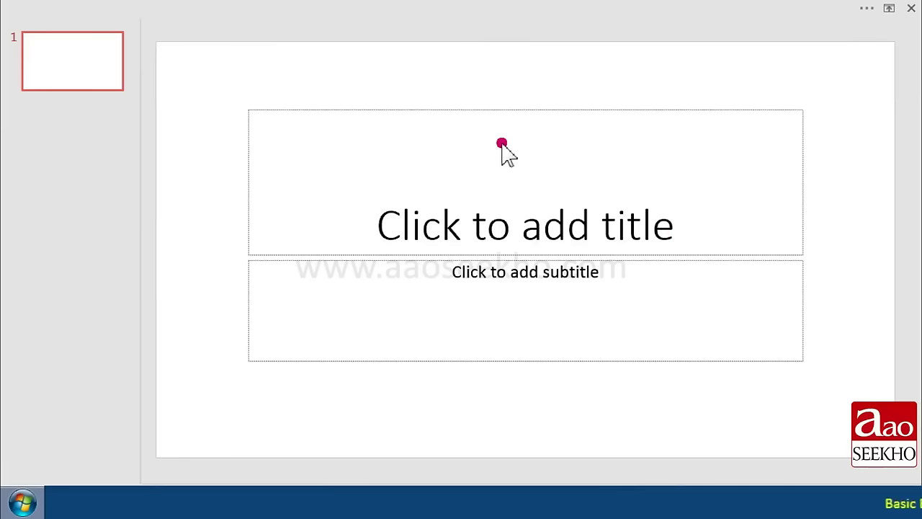
pyautogui.click(888, 9)
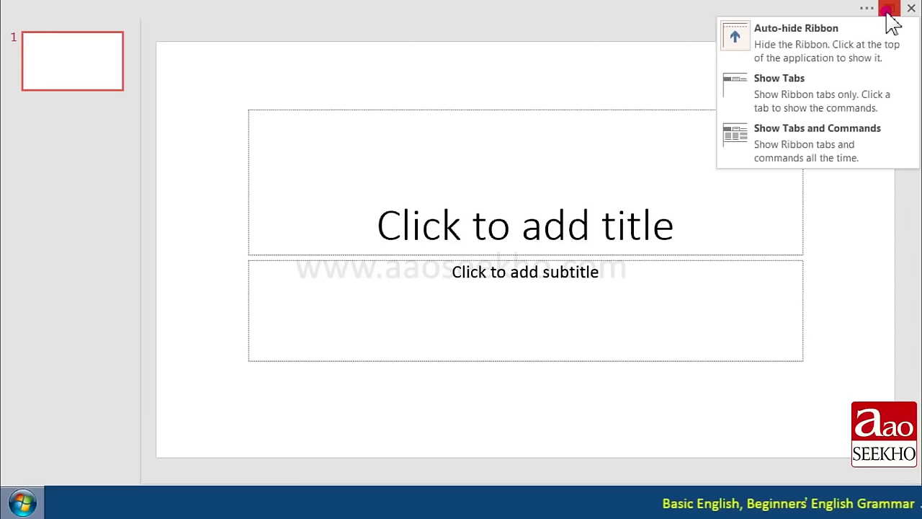
pyautogui.click(821, 94)
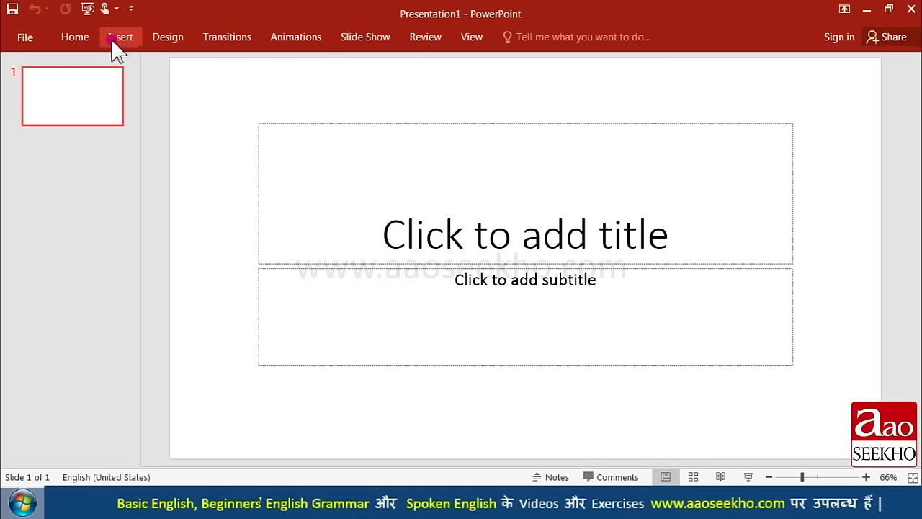
pyautogui.click(74, 37)
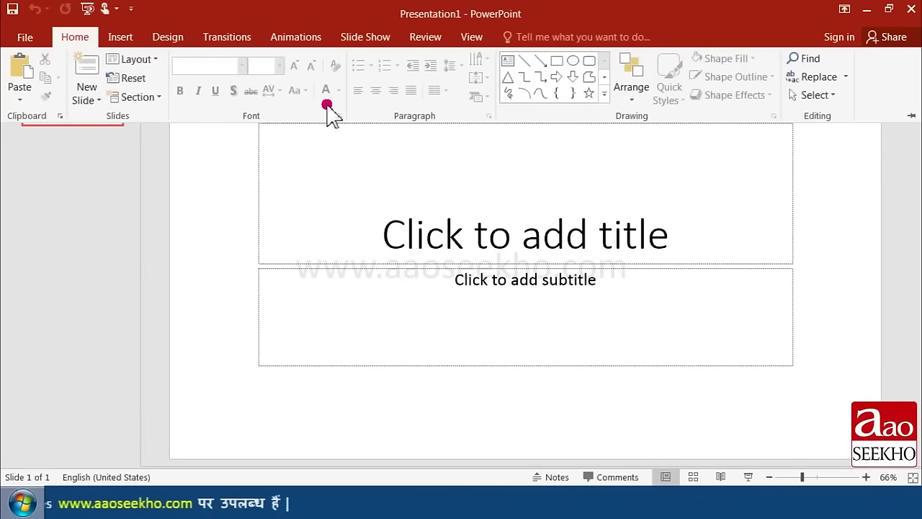
pyautogui.click(680, 233)
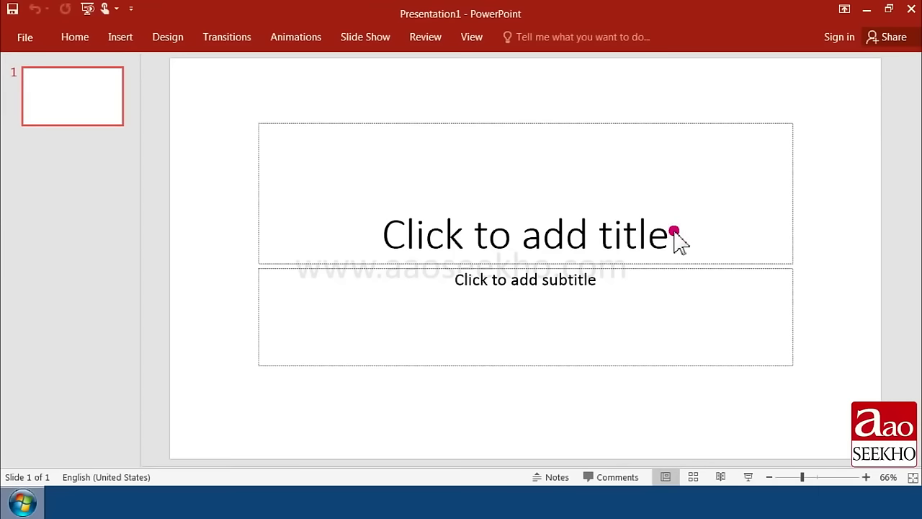
pyautogui.click(840, 9)
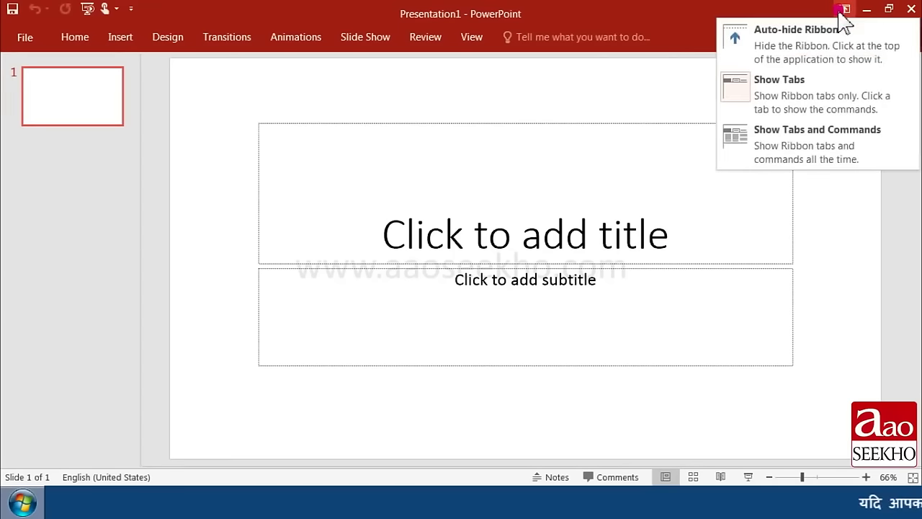
pyautogui.click(800, 144)
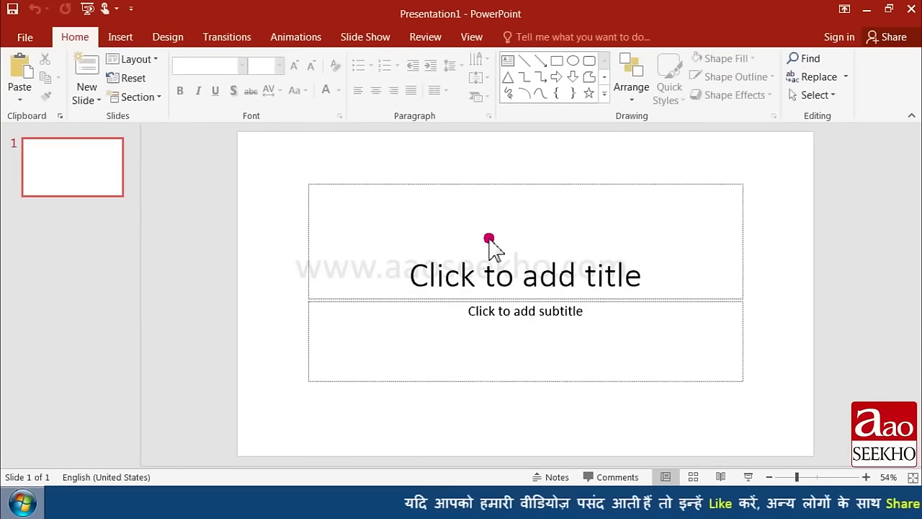
pyautogui.click(661, 285)
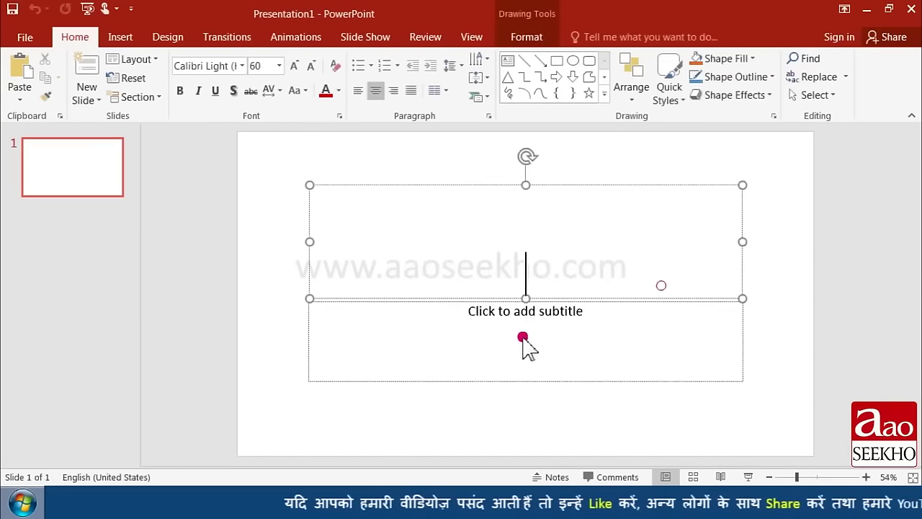
pyautogui.click(524, 339)
pyautogui.click(429, 156)
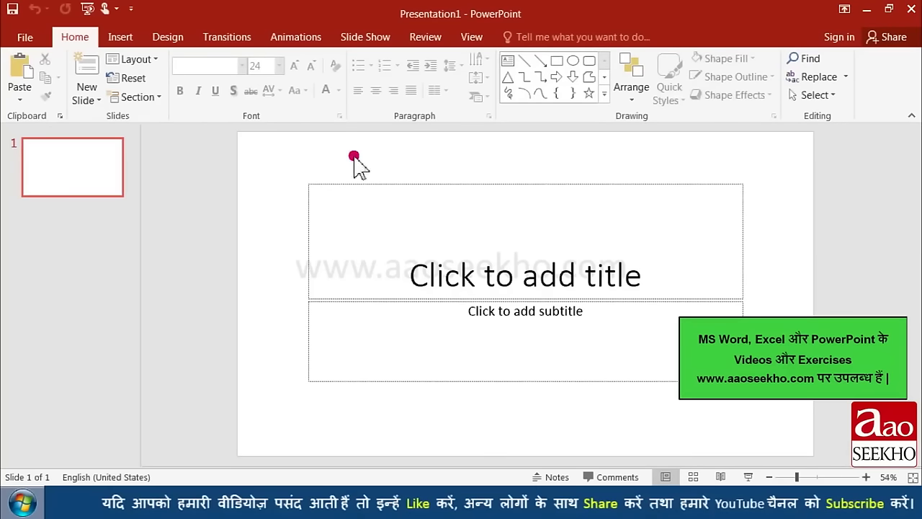
pyautogui.click(38, 42)
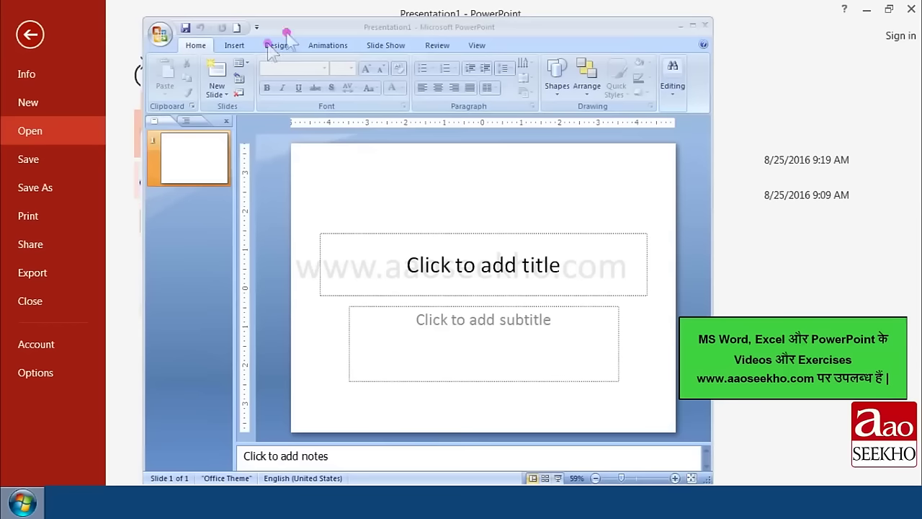
pyautogui.click(160, 33)
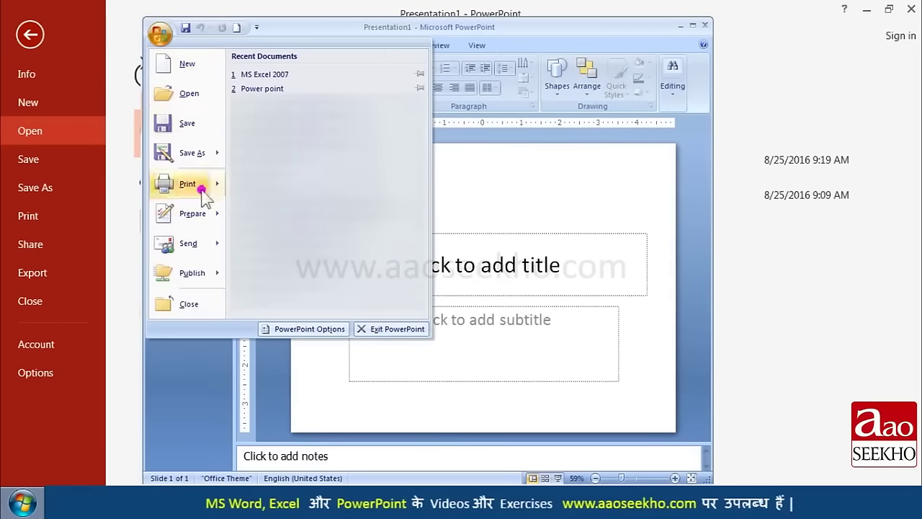
pyautogui.click(705, 26)
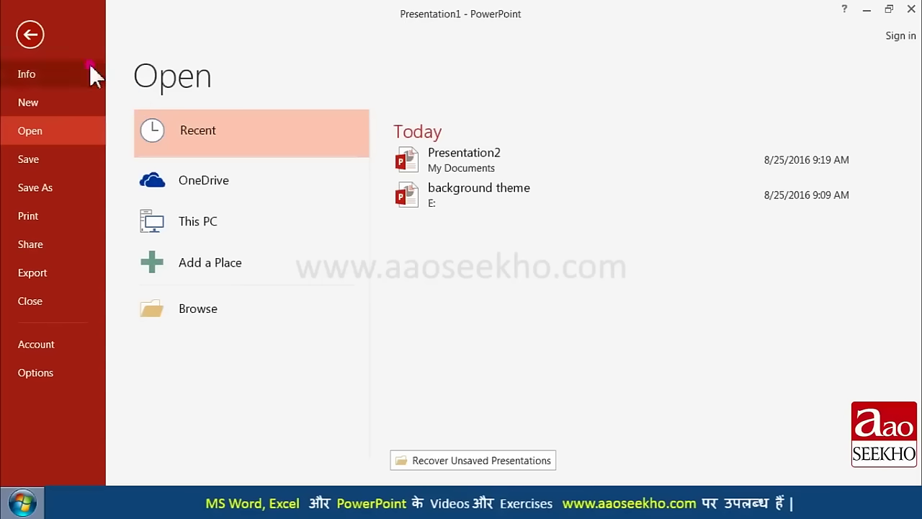
pyautogui.click(30, 34)
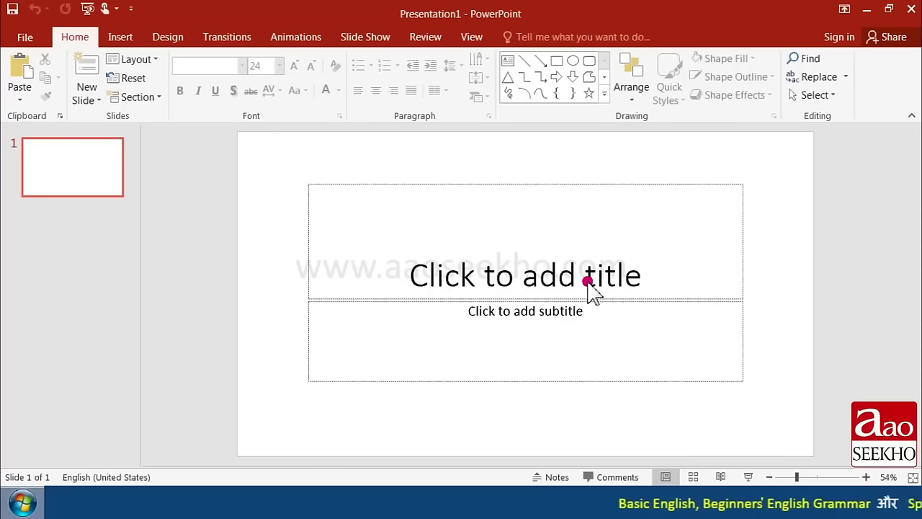
# Step: Title the slide 'MS PowerPoint 2016' with subtitle 'How to make a Presentation'
pyautogui.click(528, 282)
pyautogui.write('MS')
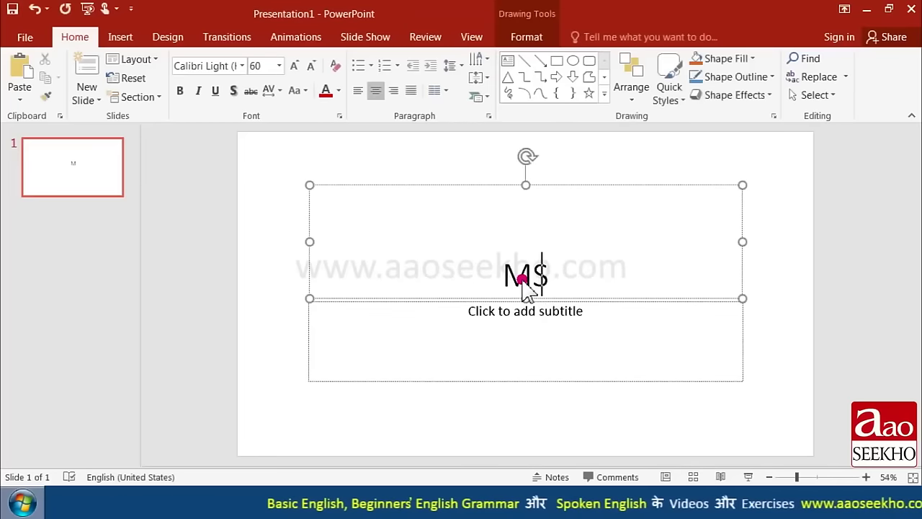
pyautogui.write(' PowerPoint 2016')
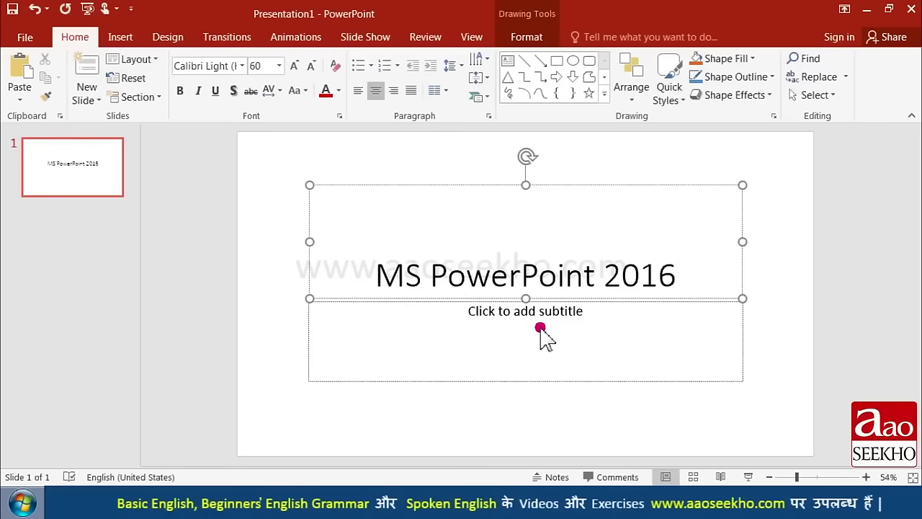
pyautogui.click(541, 328)
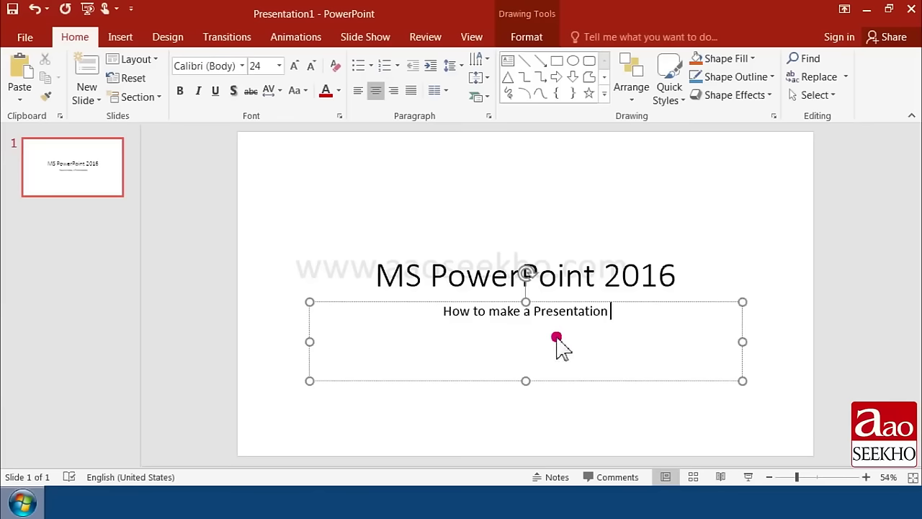
# Step: Shrink the title and subtitle boxes by dragging their corner handles
pyautogui.click(633, 276)
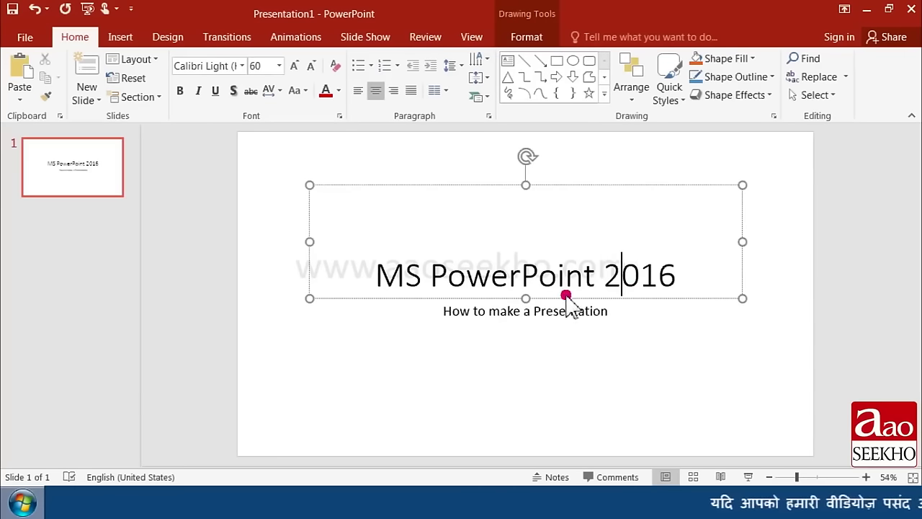
pyautogui.moveTo(742, 185)
pyautogui.mouseDown()
pyautogui.moveTo(656, 249)
pyautogui.moveTo(743, 191)
pyautogui.mouseUp()
pyautogui.click(598, 310)
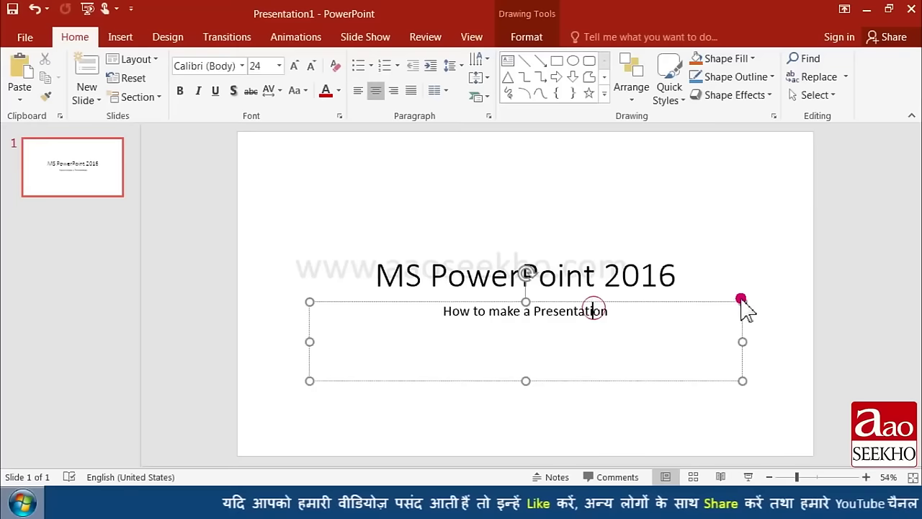
pyautogui.moveTo(742, 299)
pyautogui.mouseDown()
pyautogui.moveTo(634, 355)
pyautogui.moveTo(736, 293)
pyautogui.mouseUp()
pyautogui.click(718, 260)
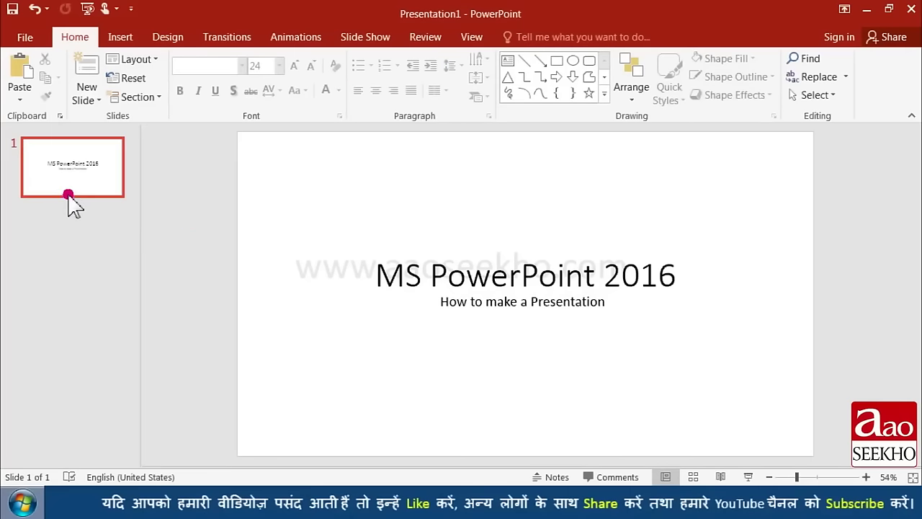
# Step: Add a Title Slide layout slide and a Comparison layout slide from New Slide
pyautogui.click(85, 101)
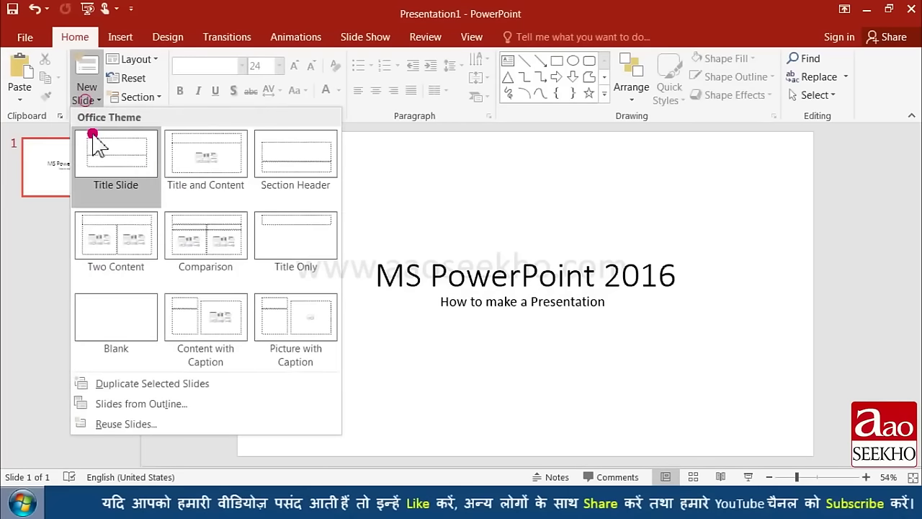
pyautogui.click(93, 148)
pyautogui.click(85, 101)
pyautogui.click(187, 224)
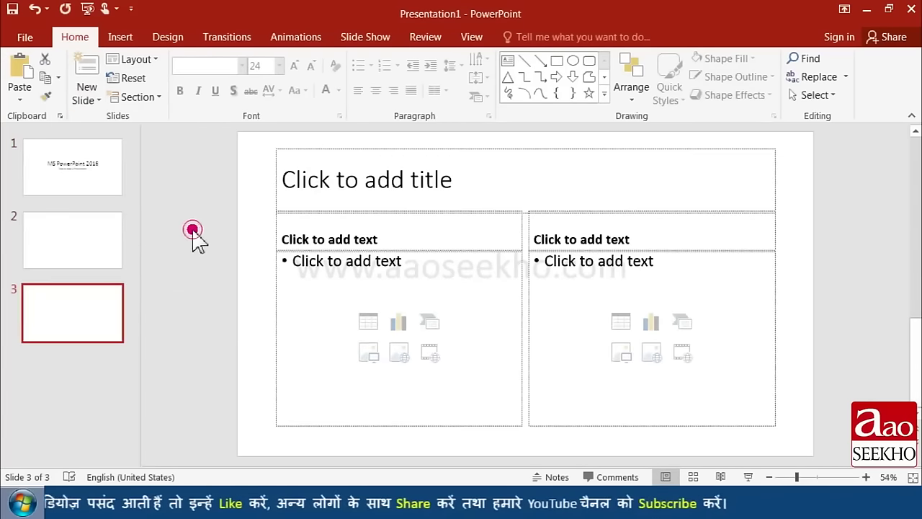
# Step: Review the three slides in the thumbnail pane, ending on slide 1
pyautogui.click(78, 252)
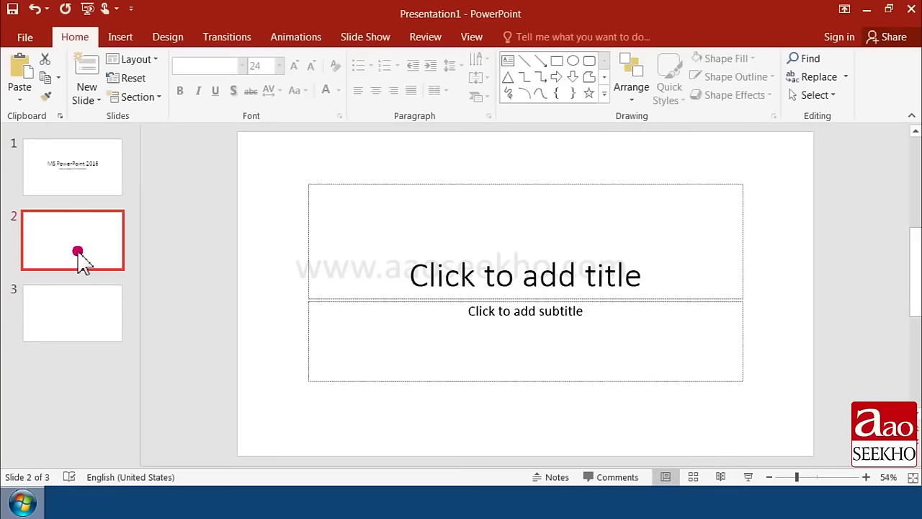
pyautogui.click(88, 181)
pyautogui.click(90, 246)
pyautogui.click(87, 303)
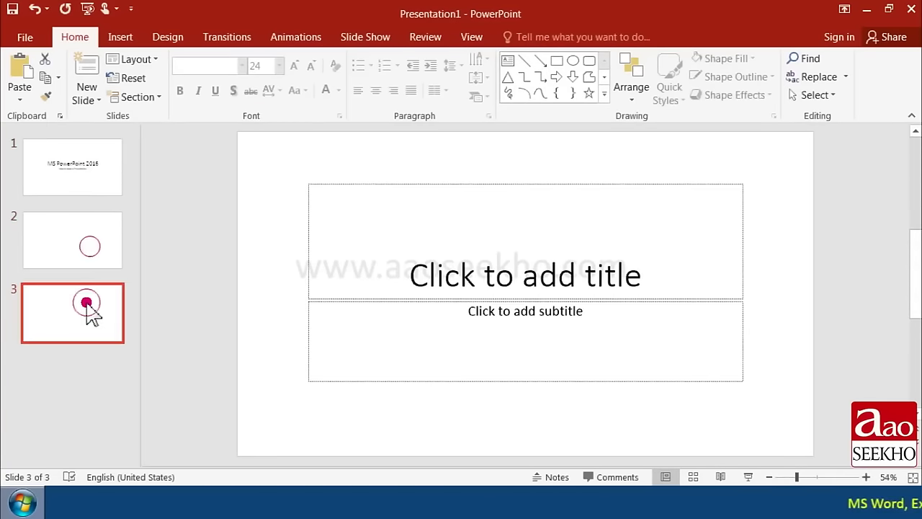
pyautogui.click(86, 254)
pyautogui.click(85, 181)
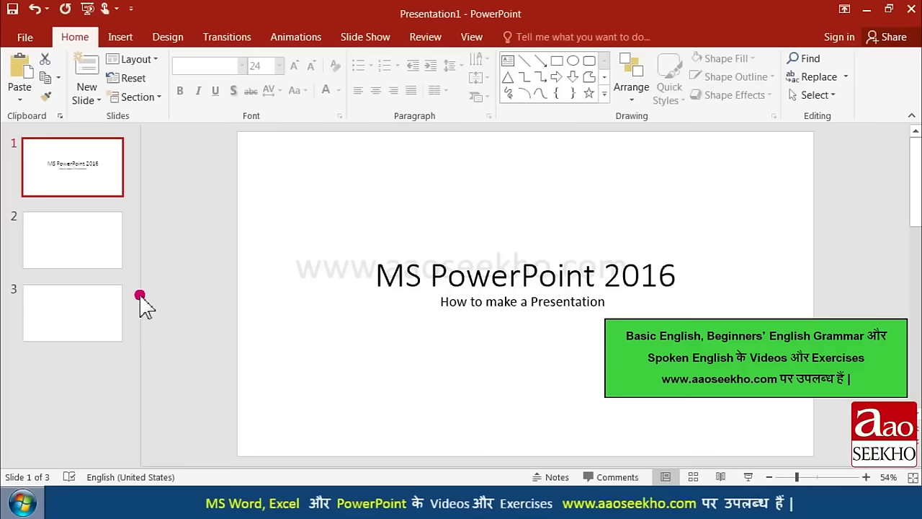
pyautogui.moveTo(141, 293); pyautogui.dragTo(141, 353)
pyautogui.click(72, 317)
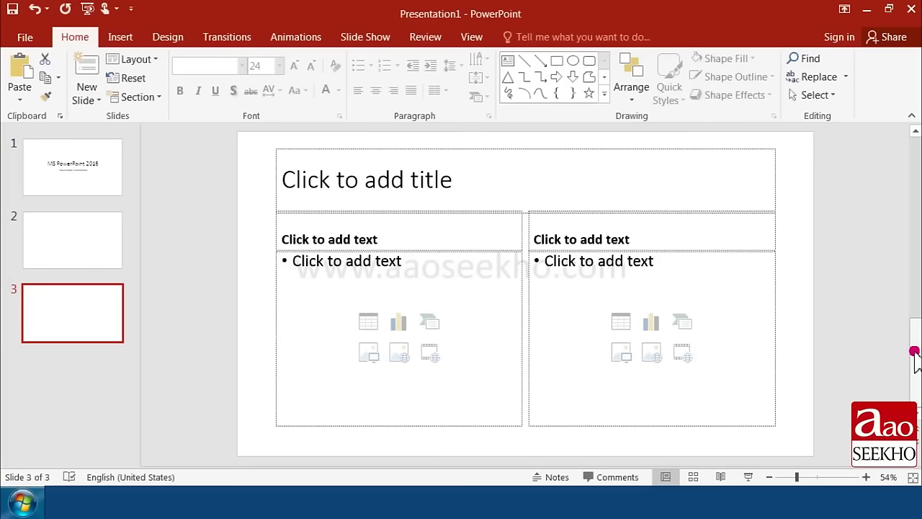
pyautogui.moveTo(914, 351); pyautogui.dragTo(912, 348)
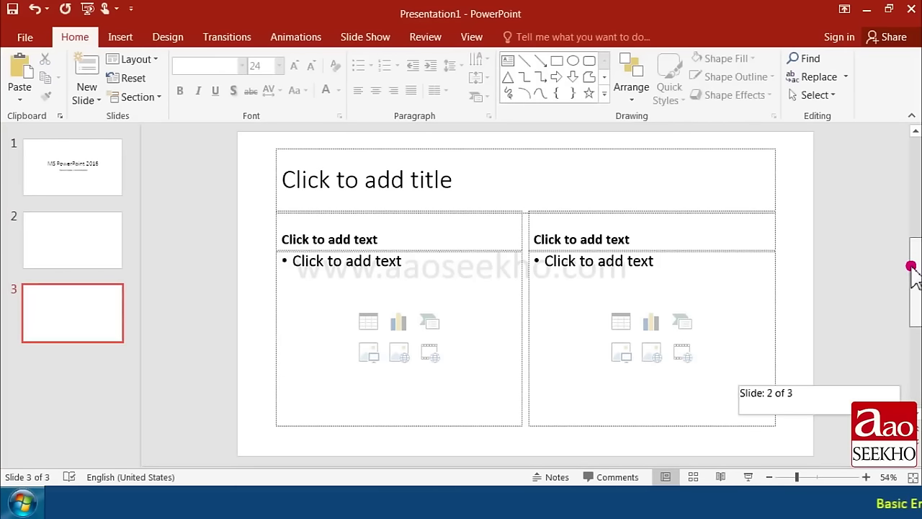
pyautogui.moveTo(910, 251); pyautogui.dragTo(910, 180)
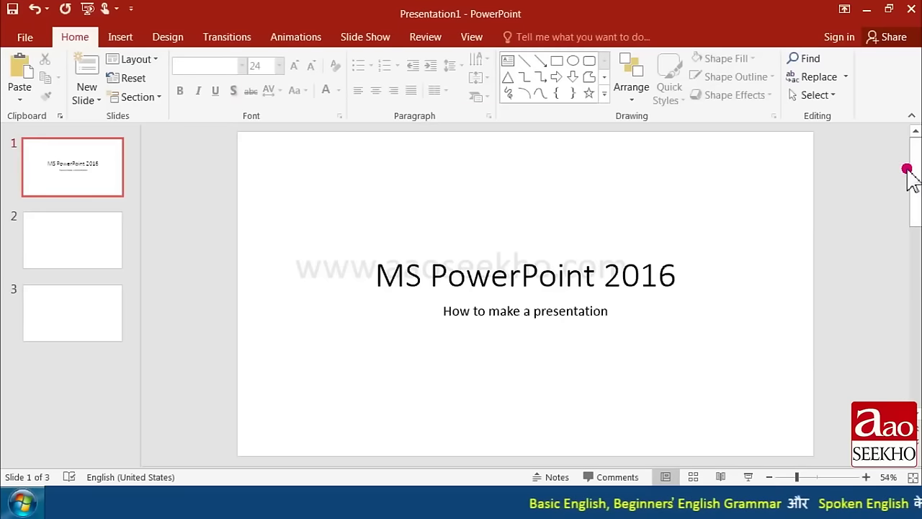
pyautogui.moveTo(914, 178); pyautogui.dragTo(915, 247)
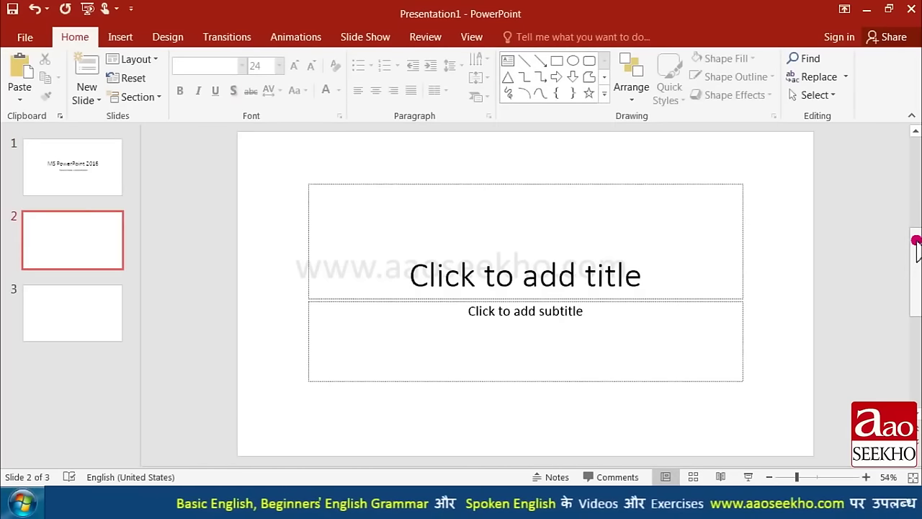
pyautogui.moveTo(915, 241); pyautogui.dragTo(916, 240)
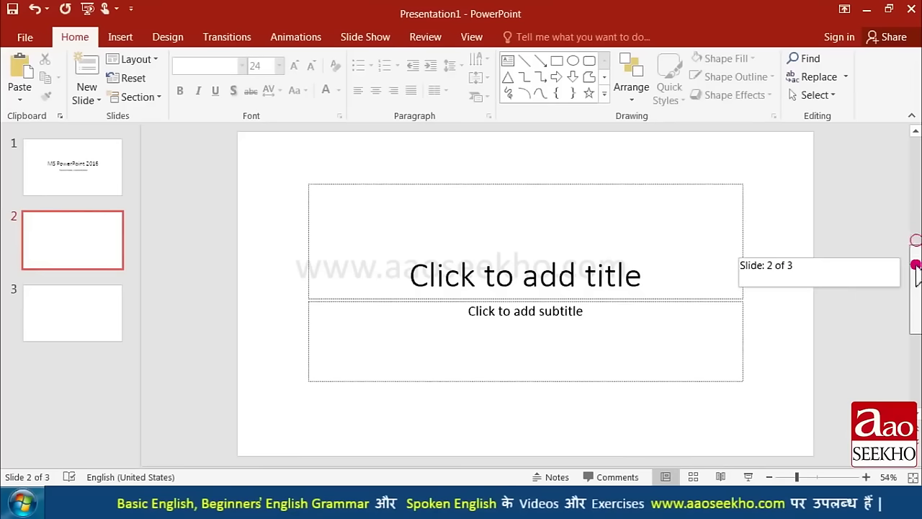
pyautogui.moveTo(913, 317); pyautogui.dragTo(911, 321)
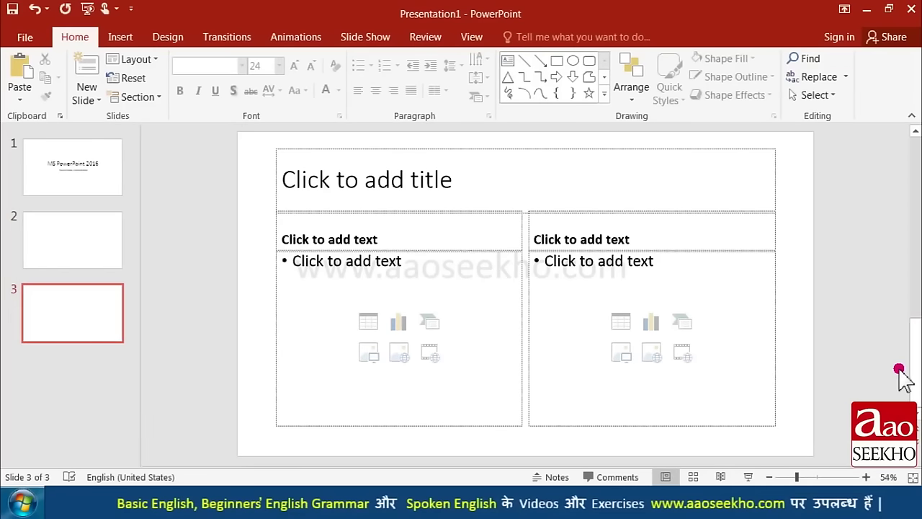
pyautogui.click(116, 191)
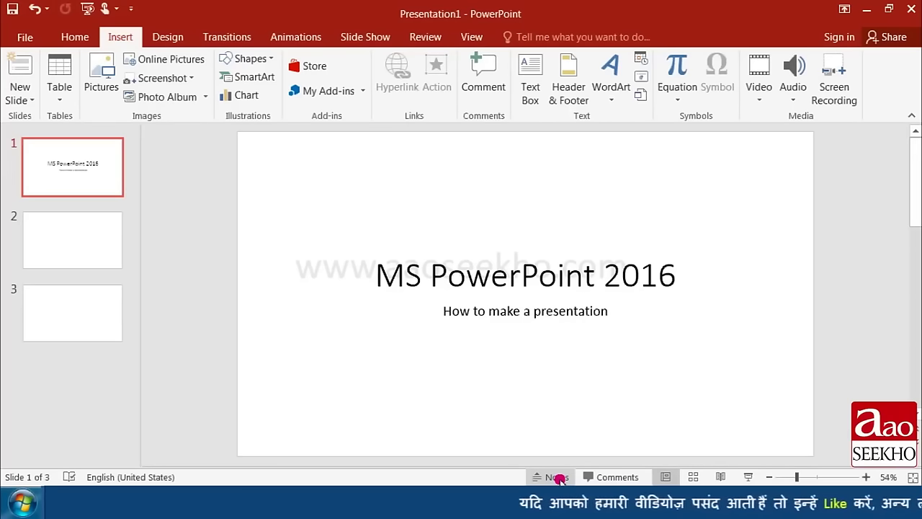
# Step: Switch to Normal view, set the zoom to 48%, and fit the slide to the window
pyautogui.click(667, 478)
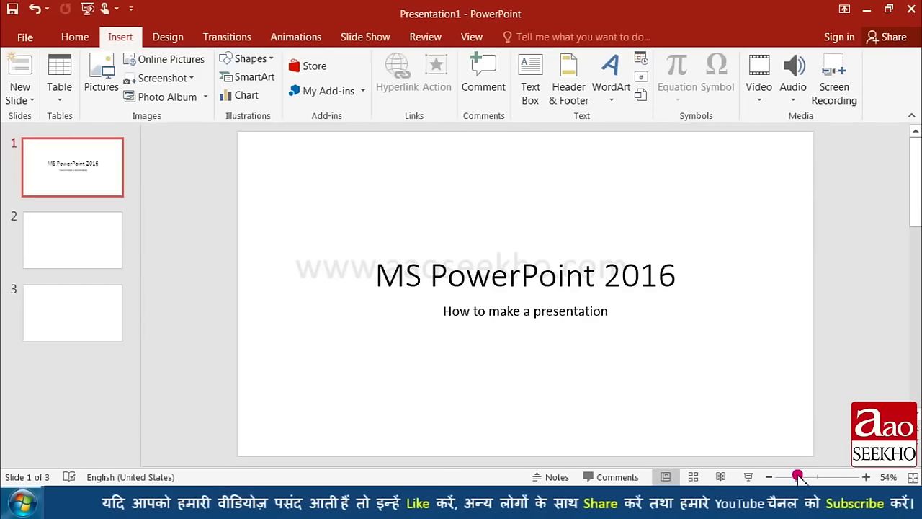
pyautogui.moveTo(798, 476)
pyautogui.mouseDown()
pyautogui.moveTo(784, 477)
pyautogui.moveTo(816, 479)
pyautogui.mouseUp()
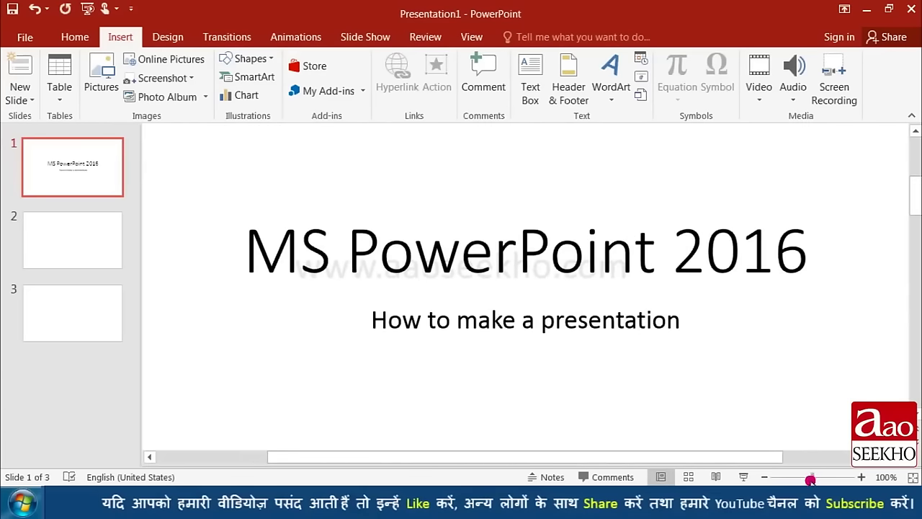
pyautogui.click(912, 477)
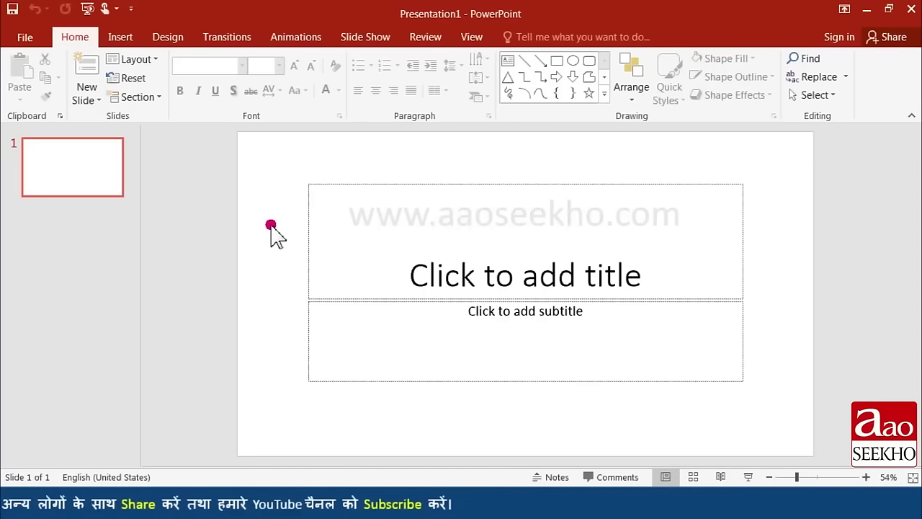
# Step: Show the File > New page of templates for a new presentation
pyautogui.click(35, 37)
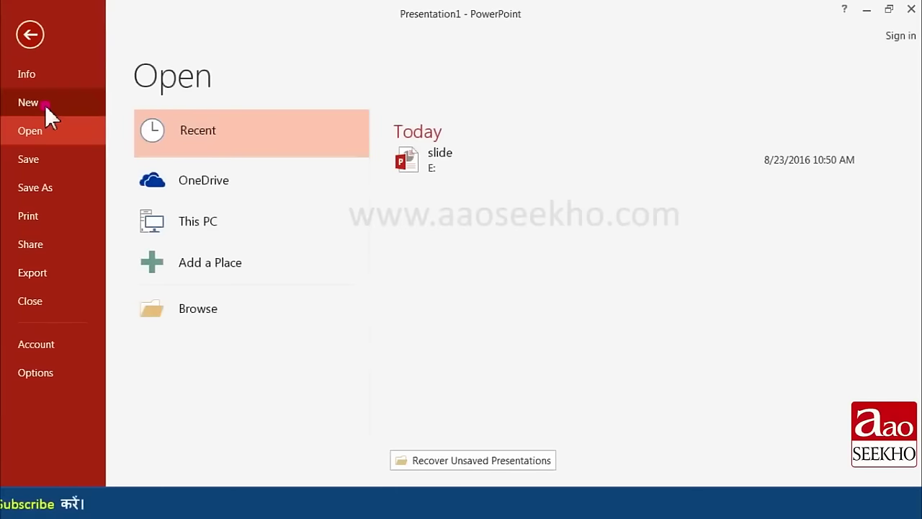
pyautogui.click(45, 104)
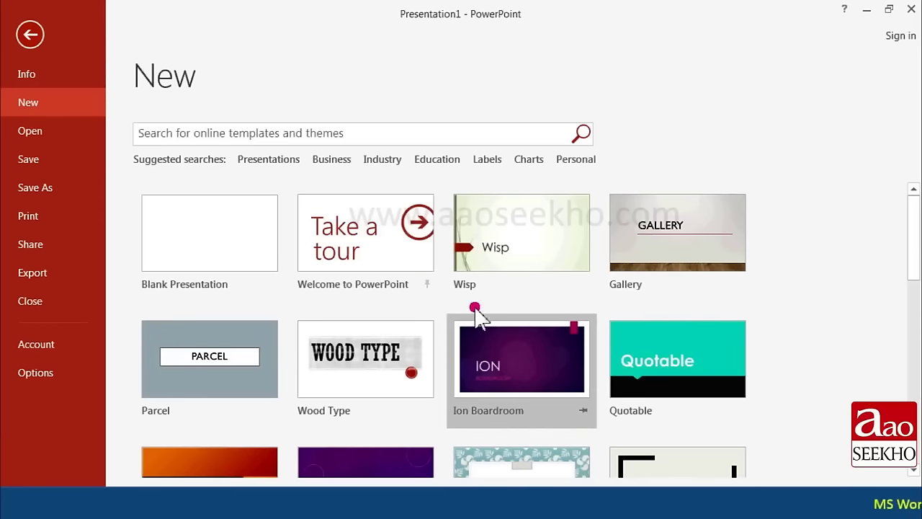
pyautogui.scroll(-1, 507, 336)
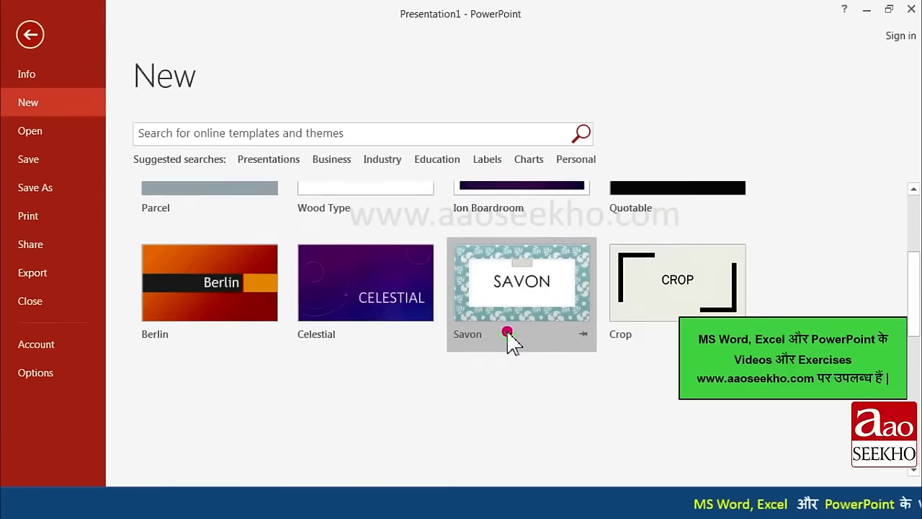
pyautogui.scroll(1, 507, 336)
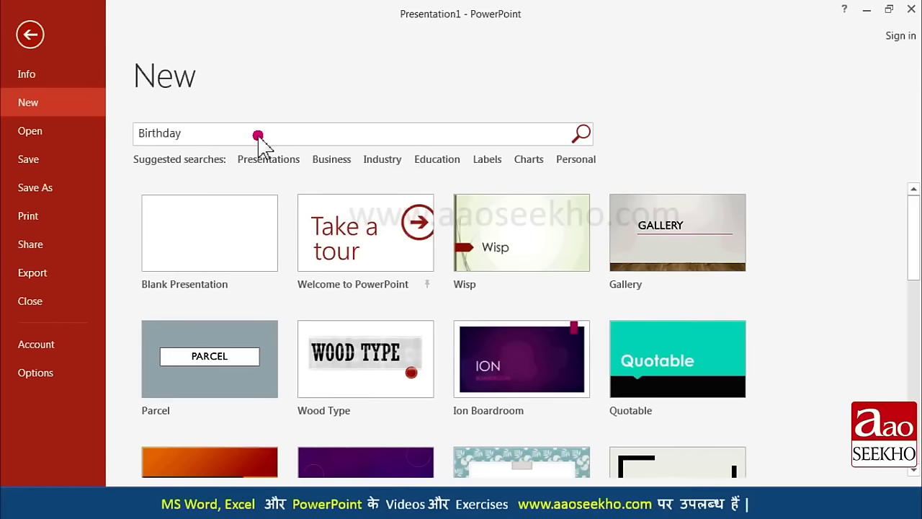
# Step: Search online templates for 'Birthday', browse the results, then return to featured templates
pyautogui.press('Return')
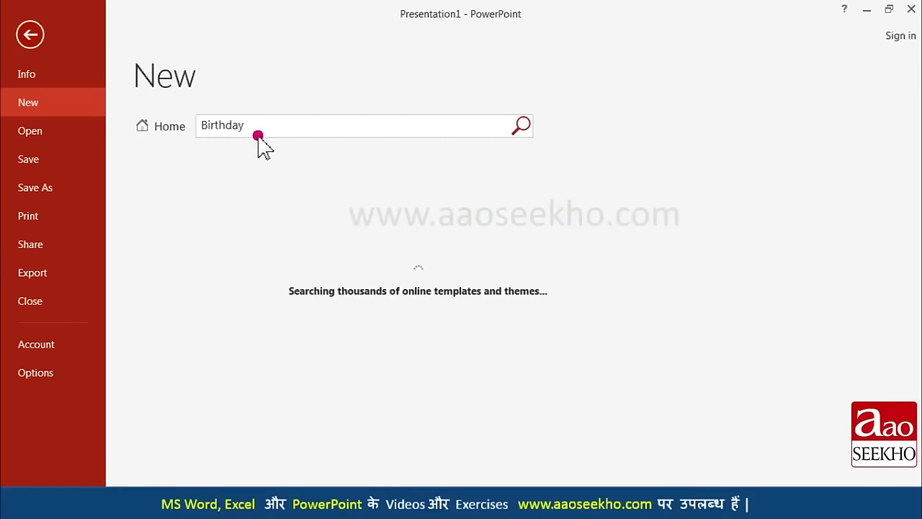
pyautogui.scroll(-4, 298, 312)
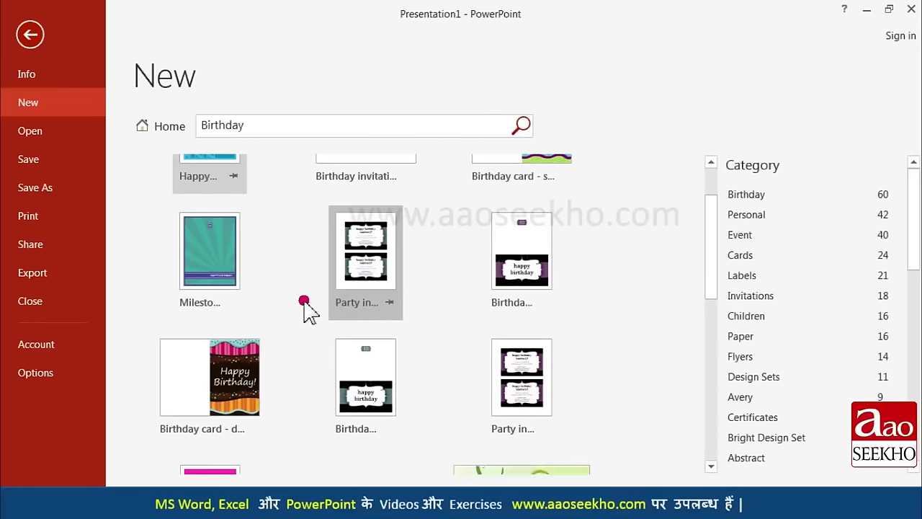
pyautogui.scroll(-5, 304, 310)
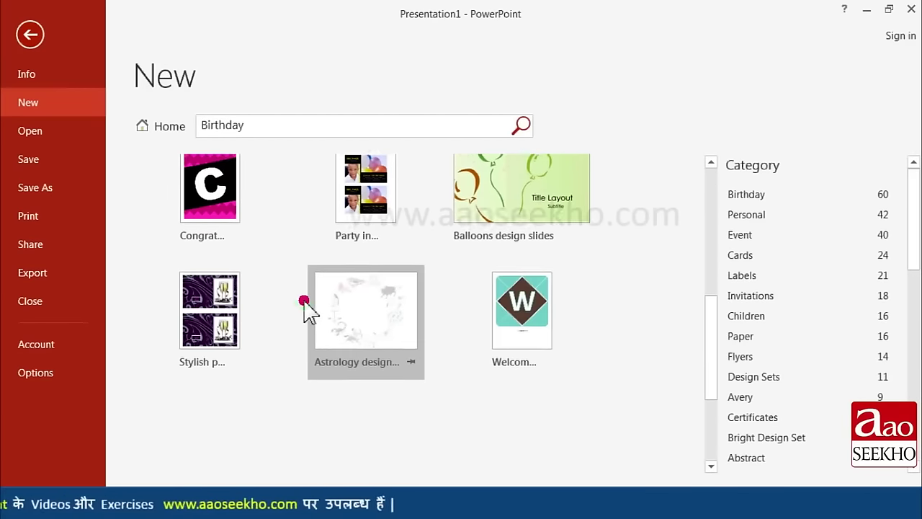
pyautogui.scroll(-2, 304, 309)
pyautogui.scroll(3, 304, 310)
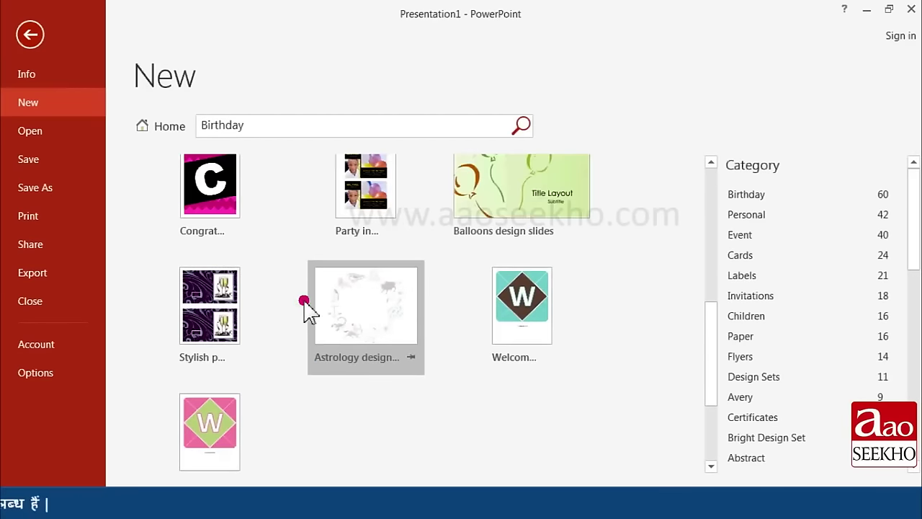
pyautogui.scroll(1, 304, 310)
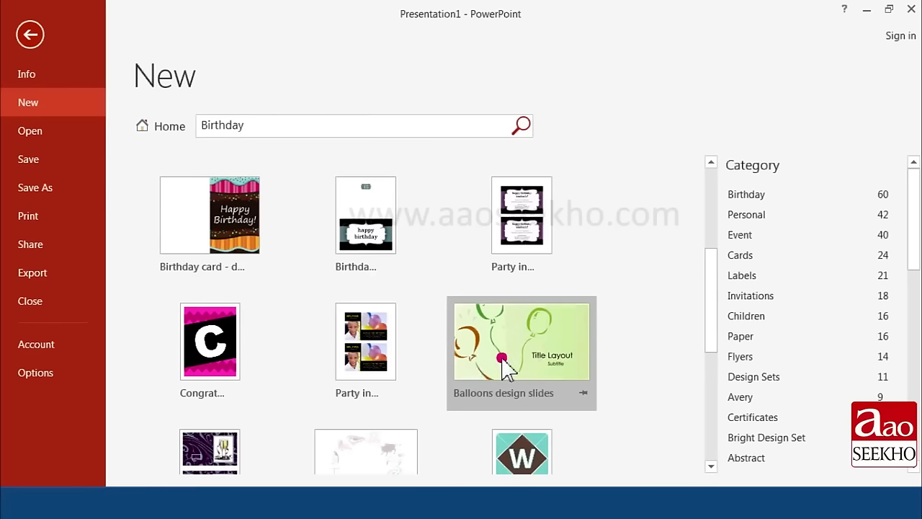
pyautogui.scroll(1, 398, 349)
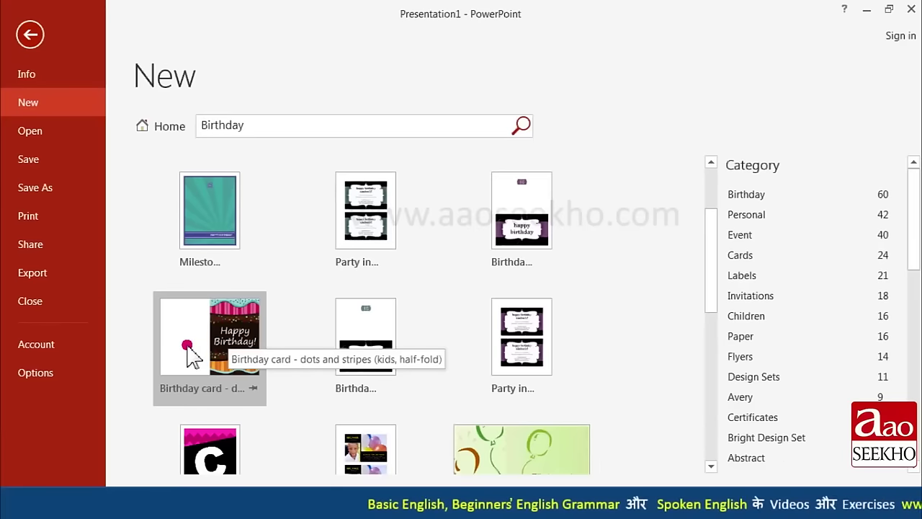
pyautogui.click(176, 132)
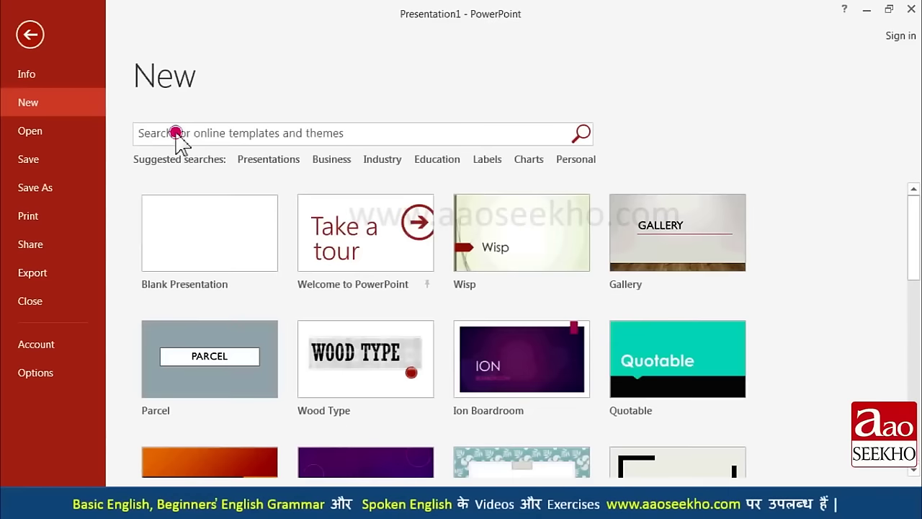
# Step: Create a blank presentation titled 'MS PowerPoint 2016' with subtitle 'How to make a Presentation'
pyautogui.click(229, 250)
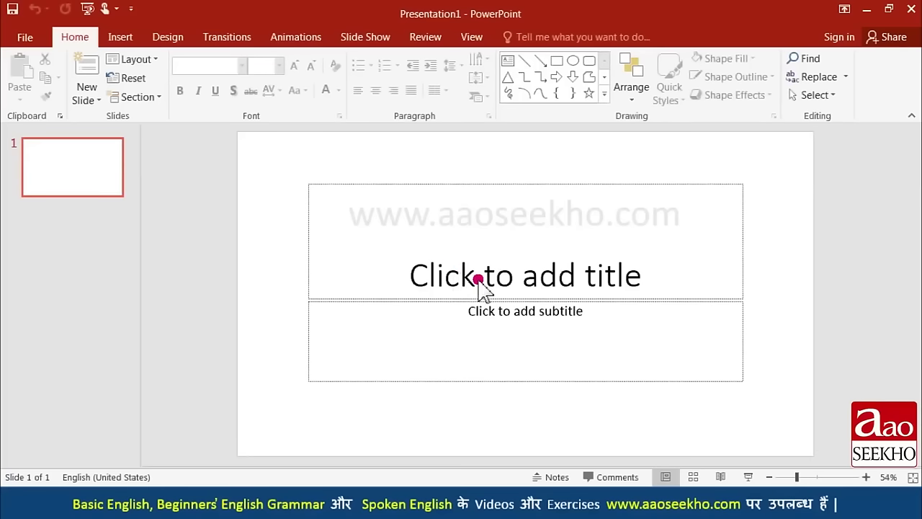
pyautogui.click(478, 278)
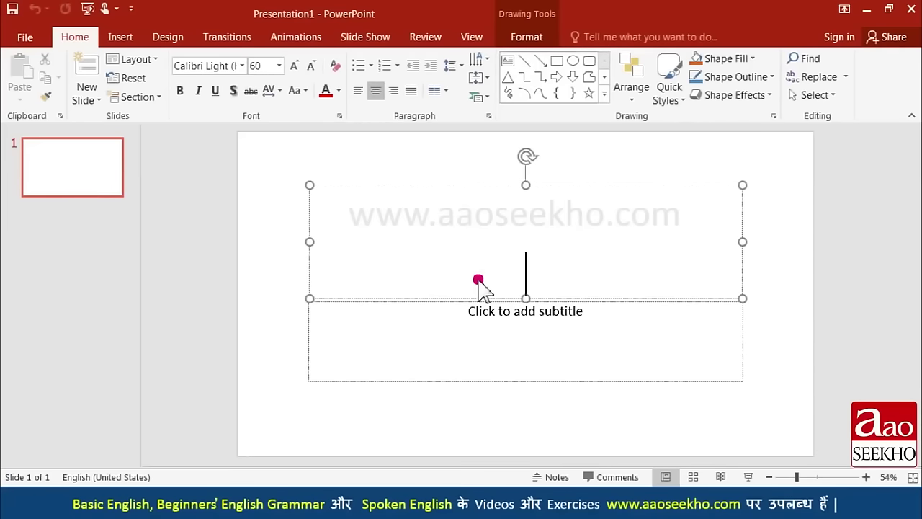
pyautogui.write('M')
pyautogui.write('S PowerPoint 2016')
pyautogui.click(503, 338)
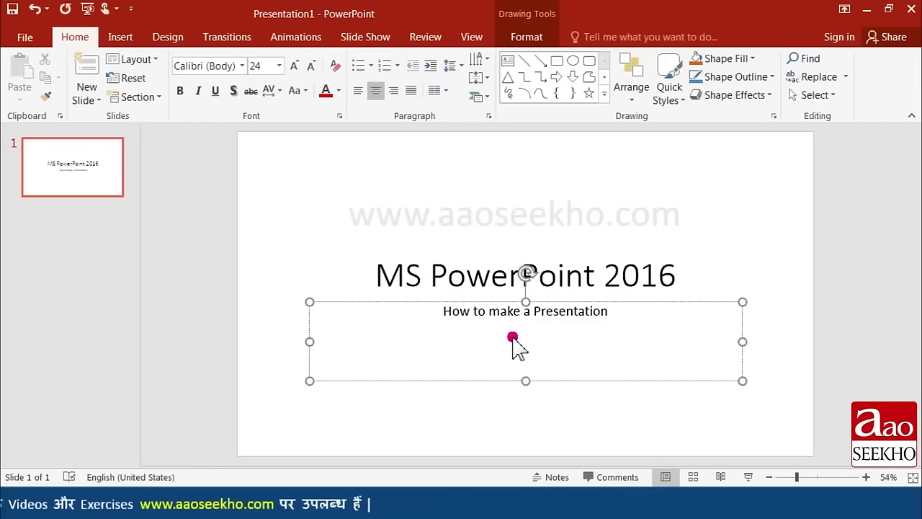
pyautogui.click(479, 398)
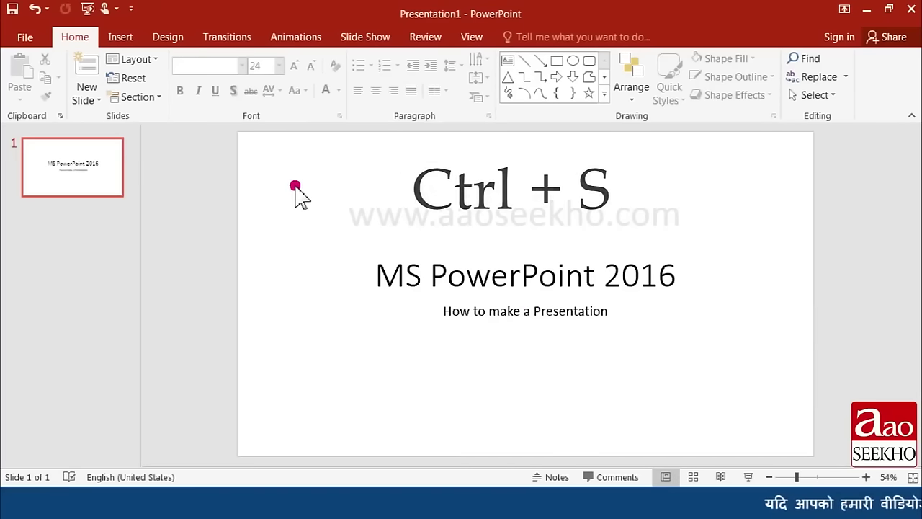
# Step: Save the new presentation as 'Presentation 1' in the Local Disk (E:) folder
pyautogui.click(29, 40)
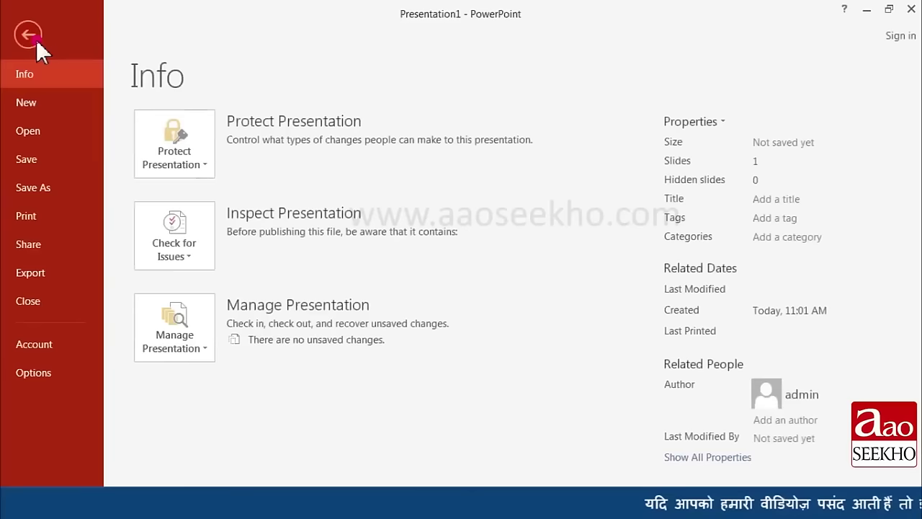
pyautogui.click(32, 159)
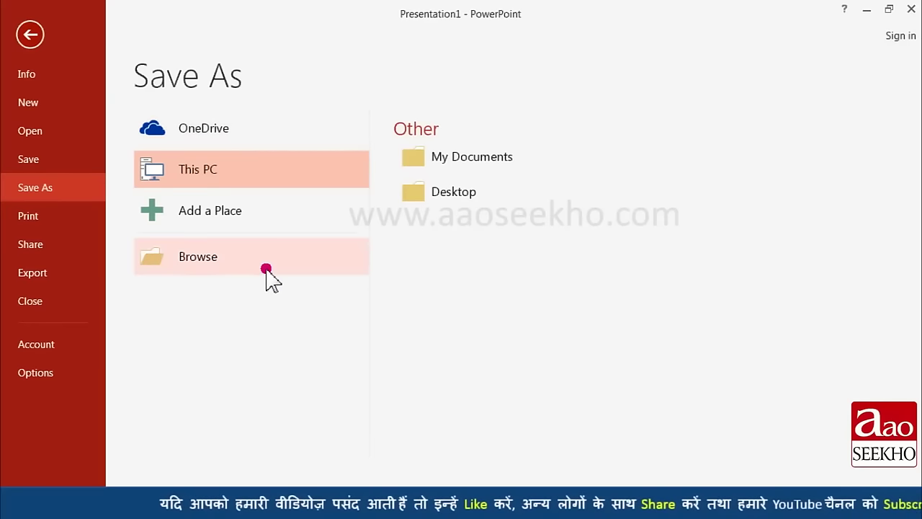
pyautogui.click(235, 134)
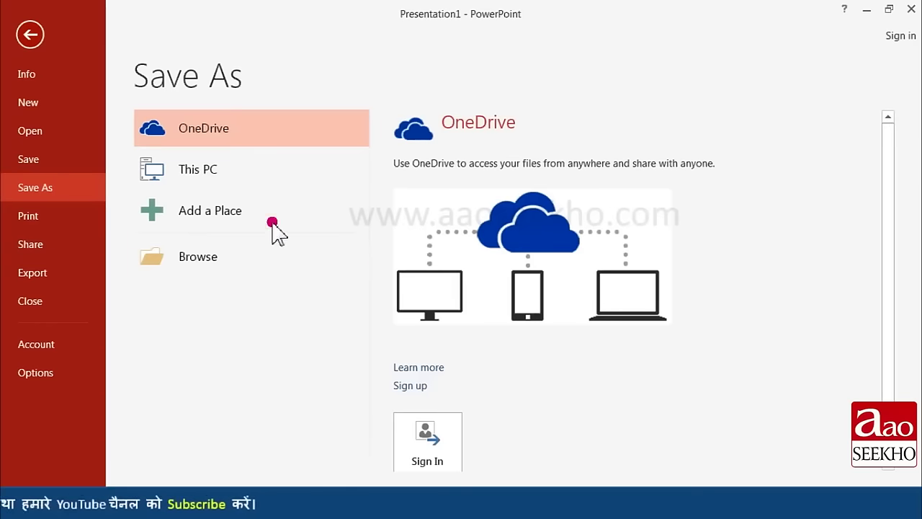
pyautogui.click(242, 173)
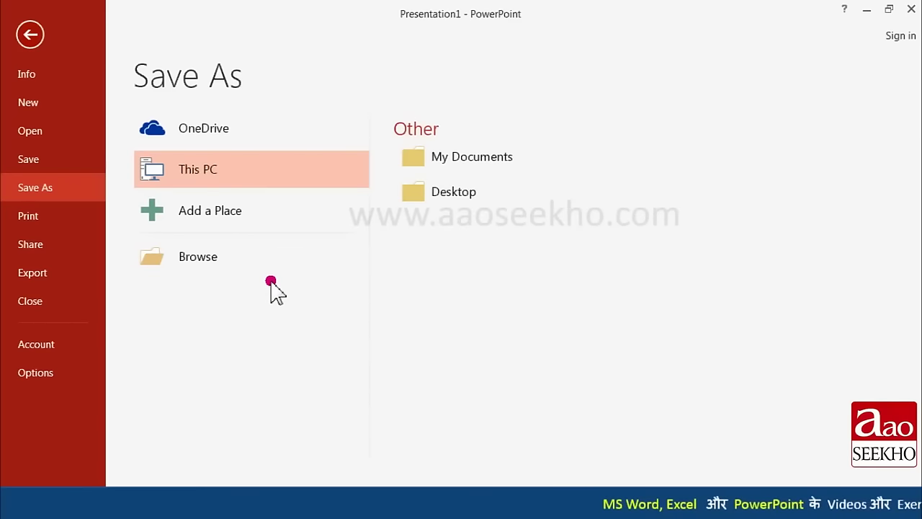
pyautogui.click(232, 263)
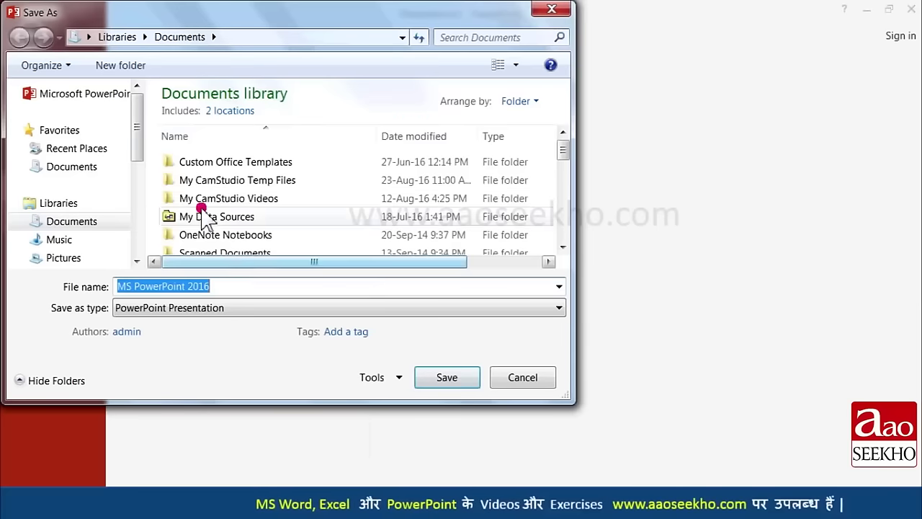
pyautogui.click(137, 144)
pyautogui.moveTo(137, 144); pyautogui.dragTo(138, 156)
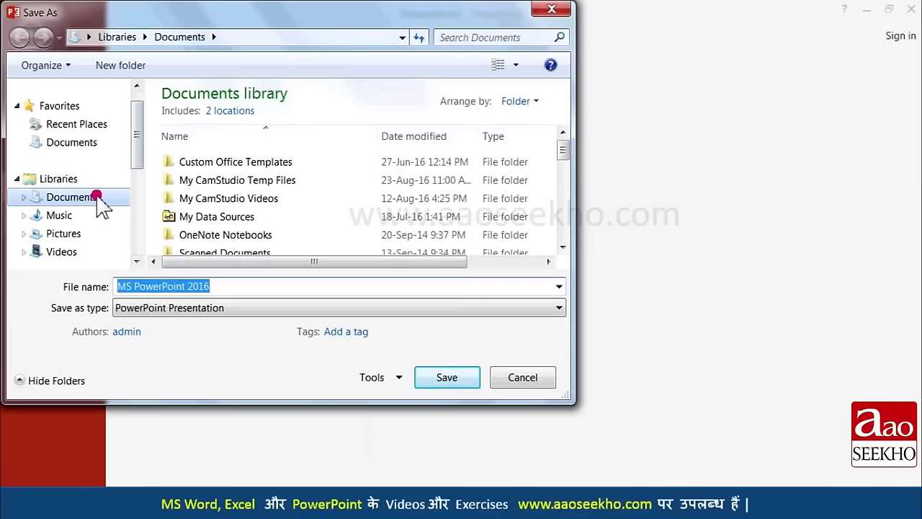
pyautogui.moveTo(118, 179); pyautogui.dragTo(120, 229)
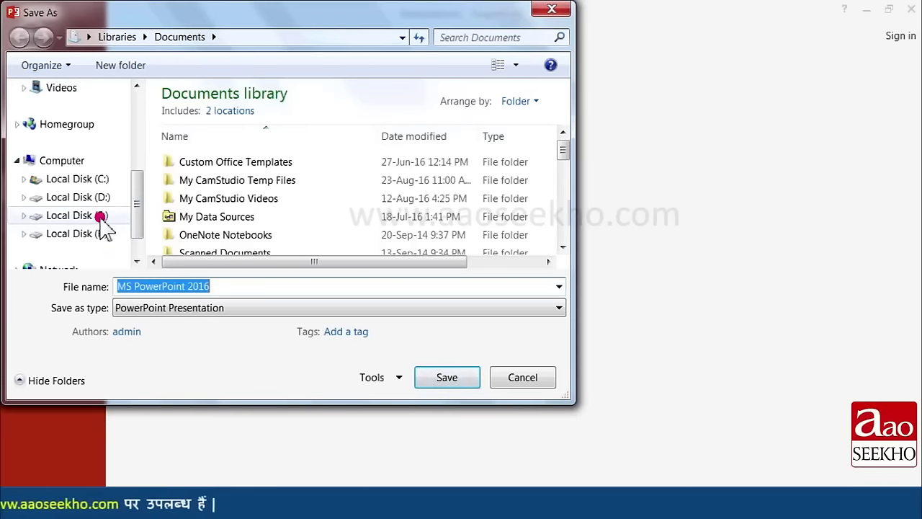
pyautogui.click(101, 216)
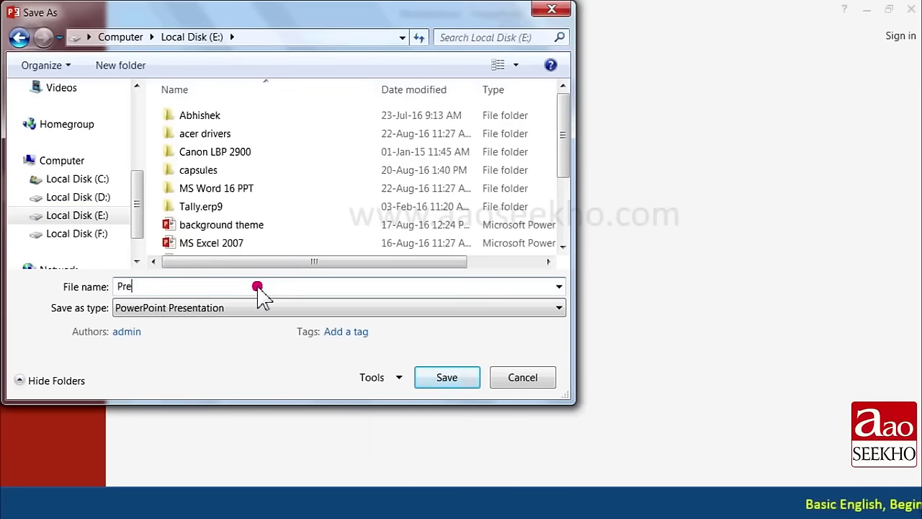
pyautogui.click(448, 386)
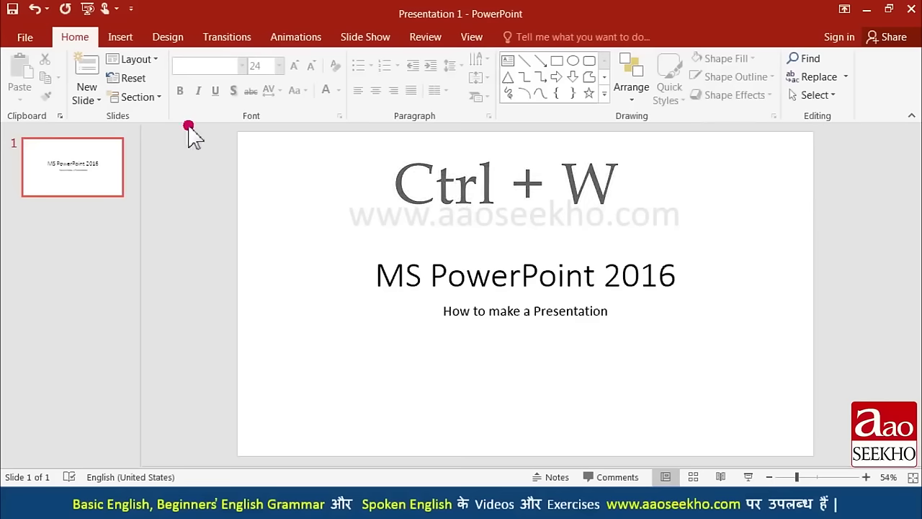
# Step: Close Presentation 1 from the File menu
pyautogui.click(29, 38)
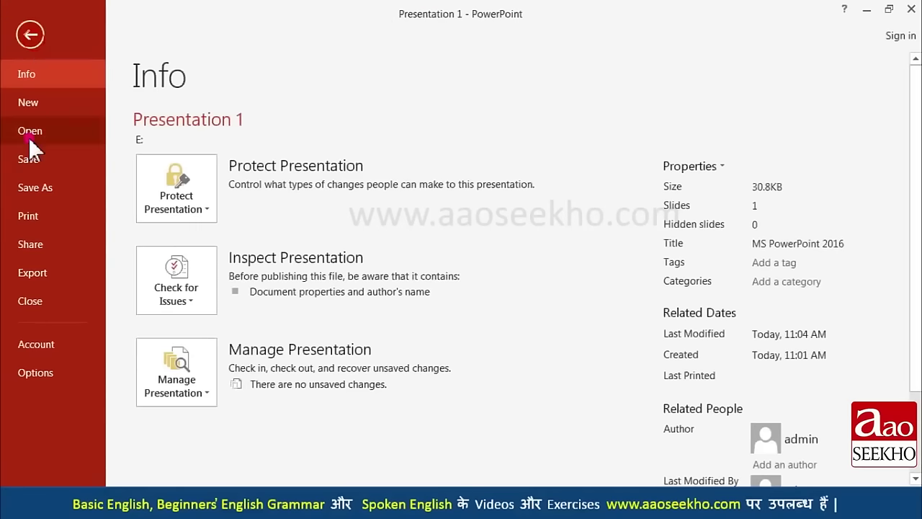
pyautogui.click(58, 302)
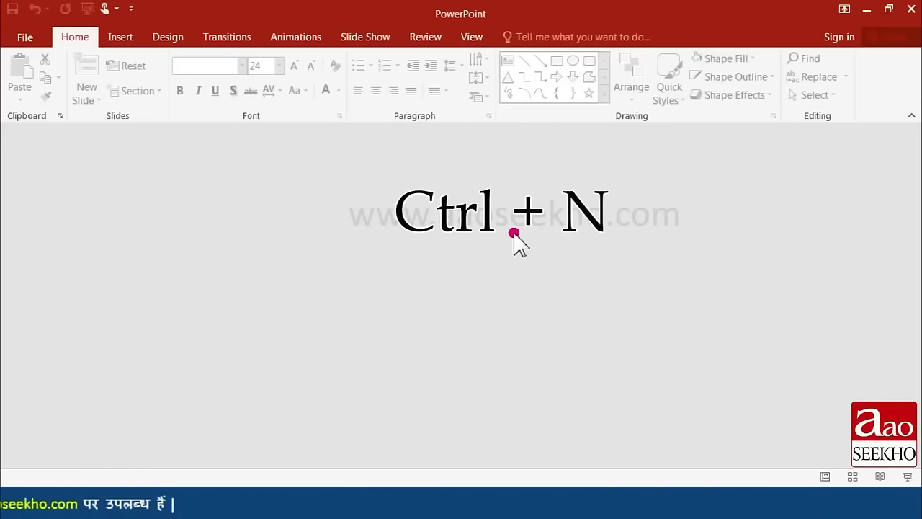
# Step: Create a new blank presentation and title its slide 'How to save presentation'
pyautogui.hotkey('ctrl', 'n')
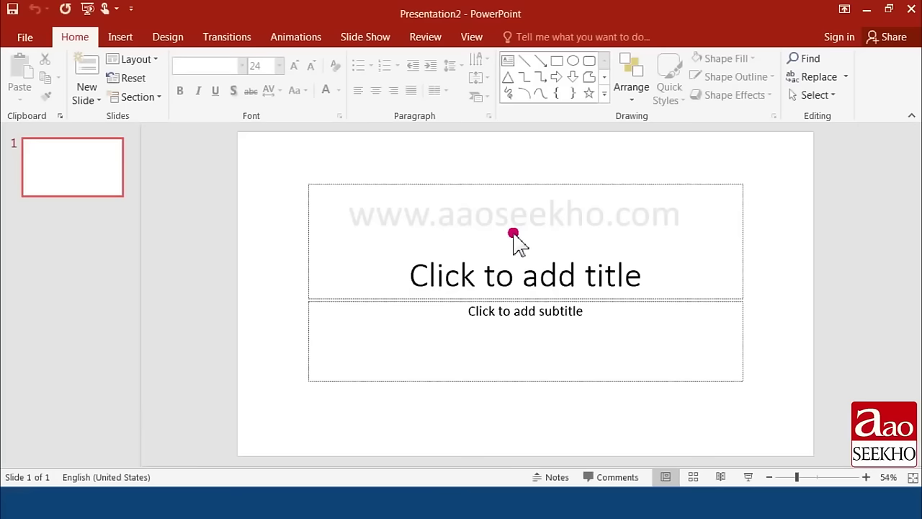
pyautogui.click(514, 264)
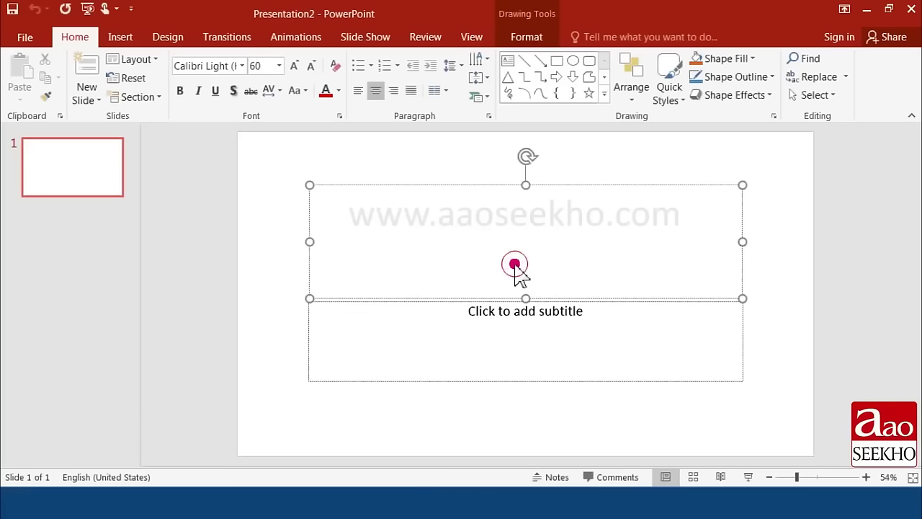
pyautogui.write('How to a')
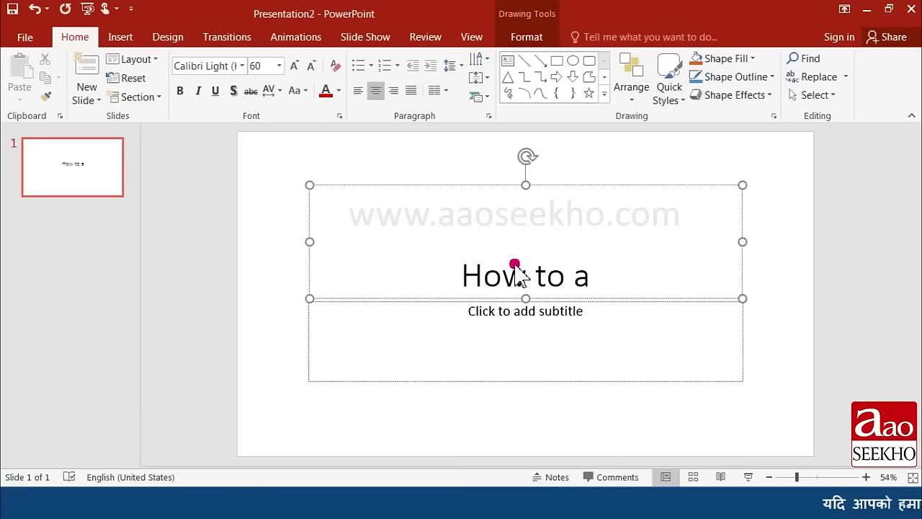
pyautogui.press('BackSpace')
pyautogui.write('save presentation')
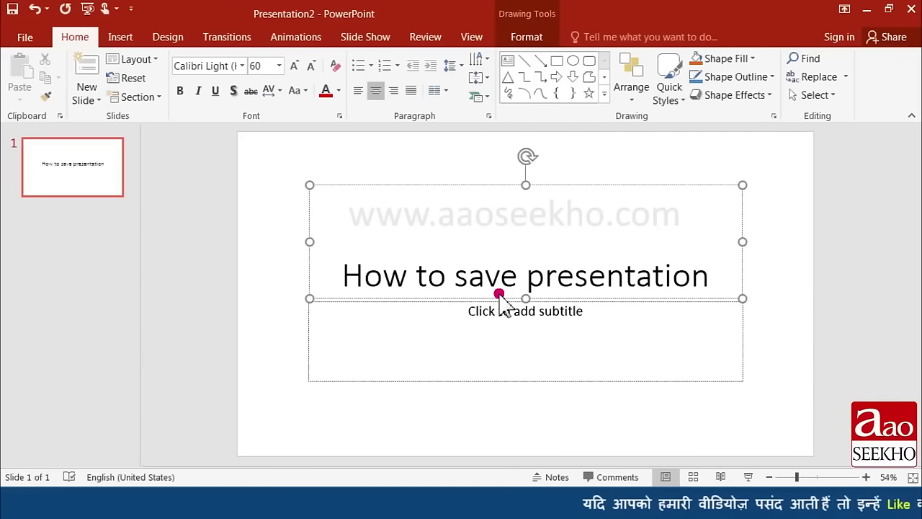
# Step: Close Presentation2 with Ctrl+W, discarding the changes with Don't Save
pyautogui.hotkey('ctrl', 'w')
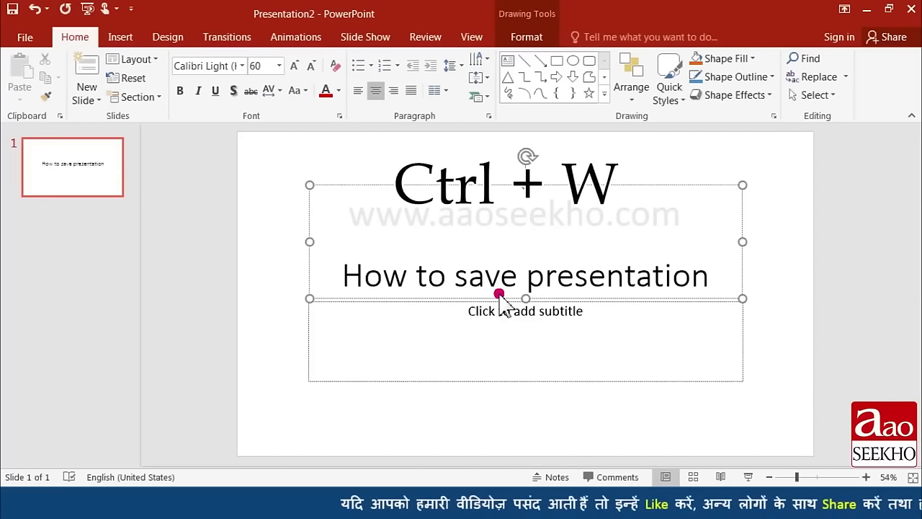
pyautogui.hotkey('ctrl', 'w')
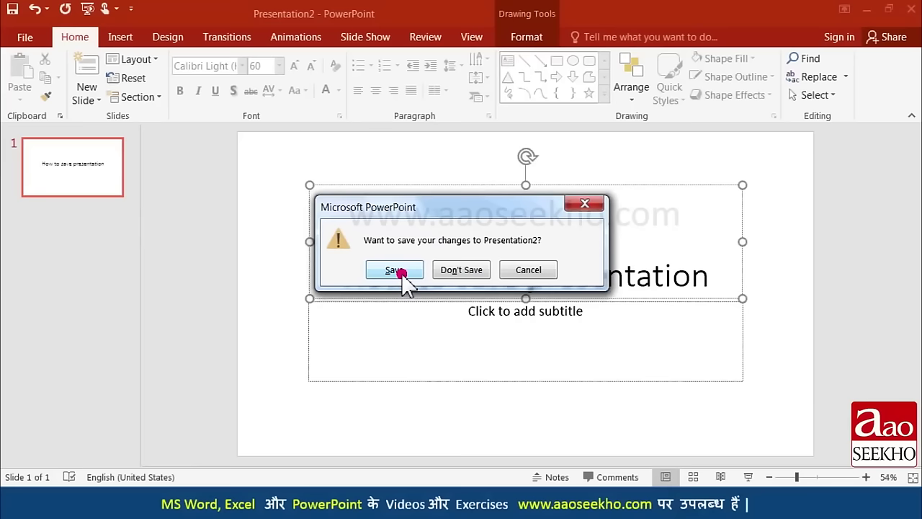
pyautogui.click(459, 270)
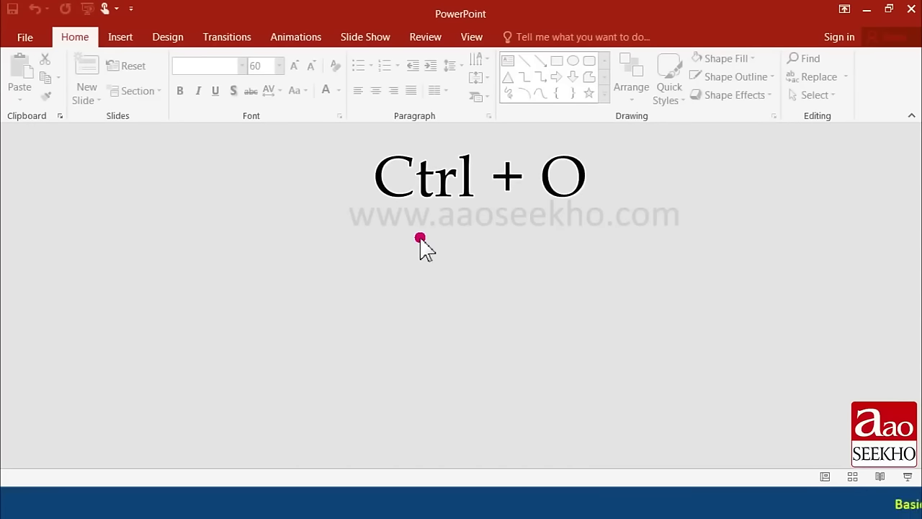
# Step: Open Presentation 1 from Local Disk (E:) using File > Open > Browse
pyautogui.click(29, 42)
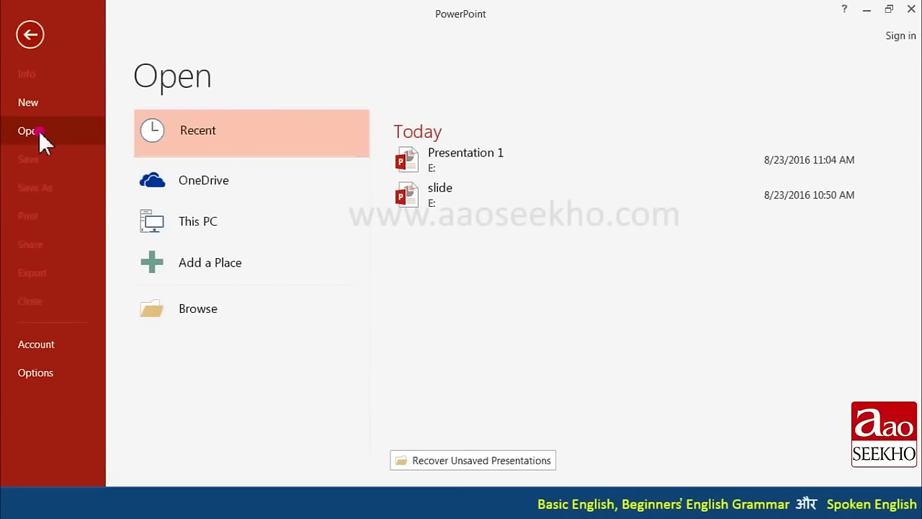
pyautogui.click(39, 130)
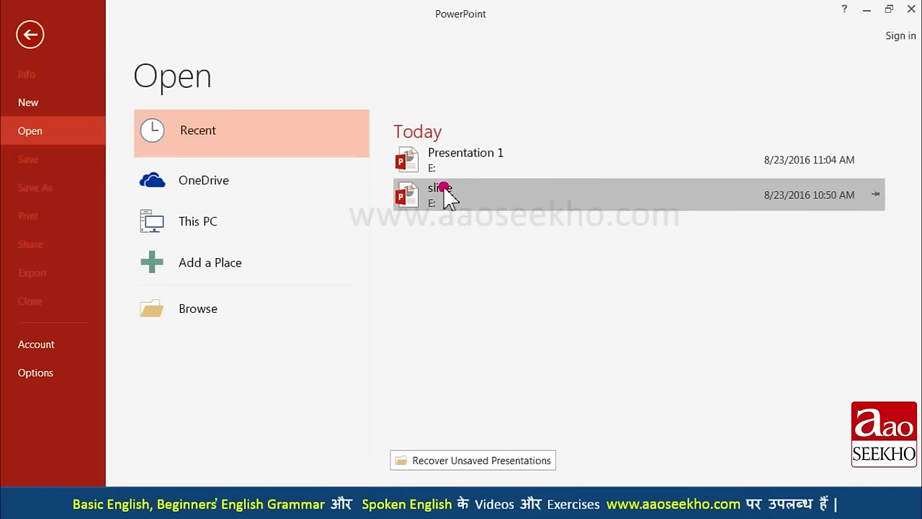
pyautogui.click(213, 308)
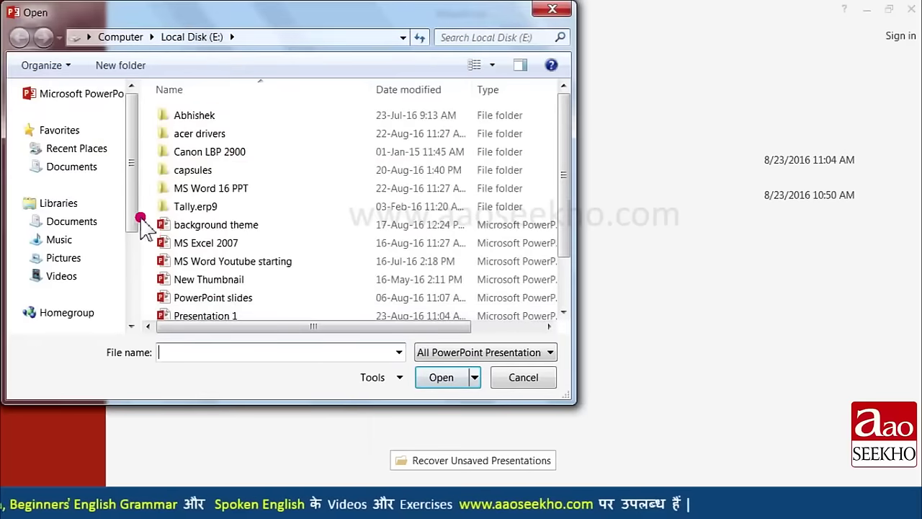
pyautogui.moveTo(131, 193); pyautogui.dragTo(122, 281)
pyautogui.click(98, 252)
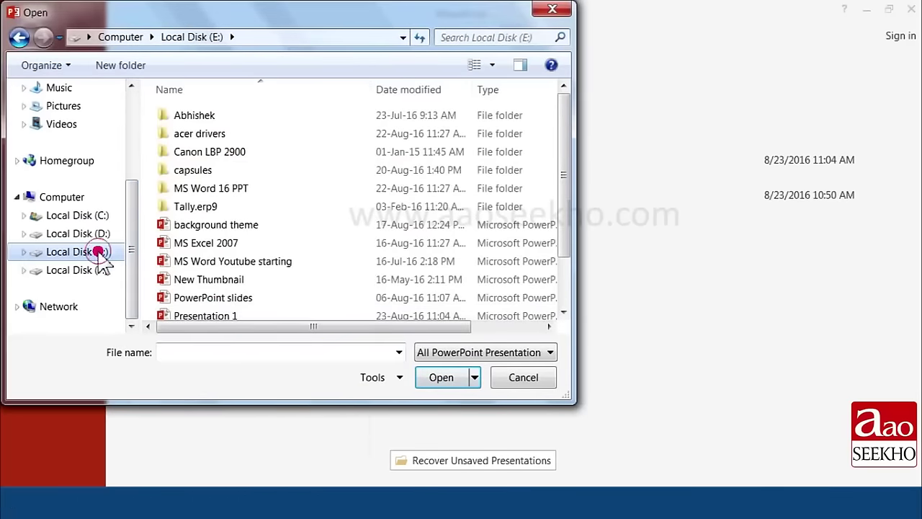
pyautogui.click(219, 317)
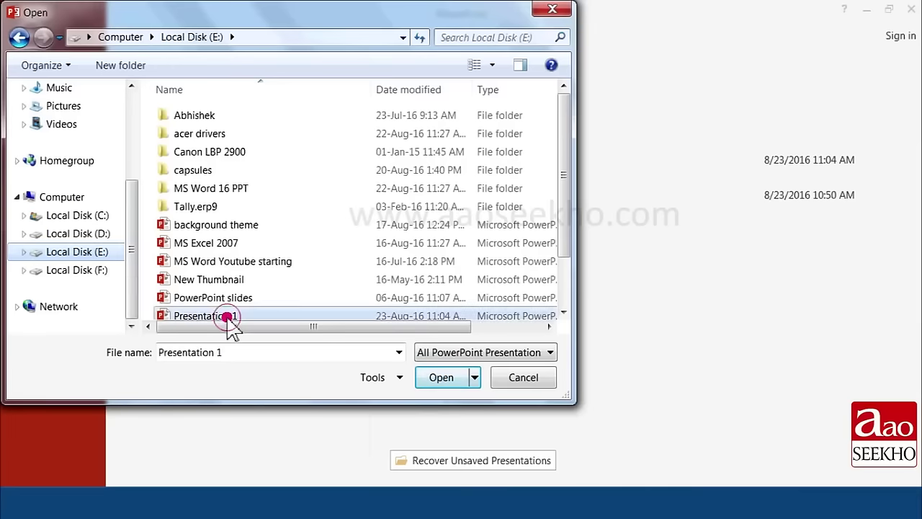
pyautogui.click(432, 378)
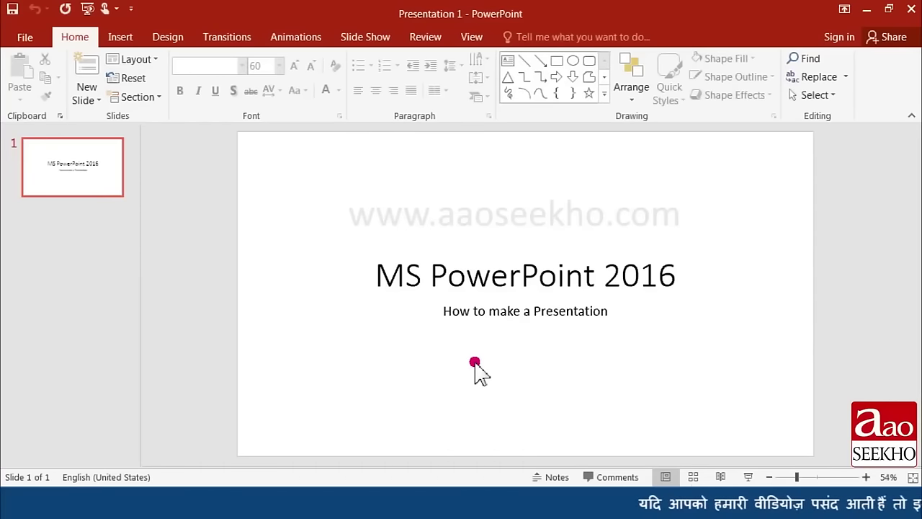
# Step: Close Presentation 1 and show the recent presentations list with Ctrl+O
pyautogui.click(25, 37)
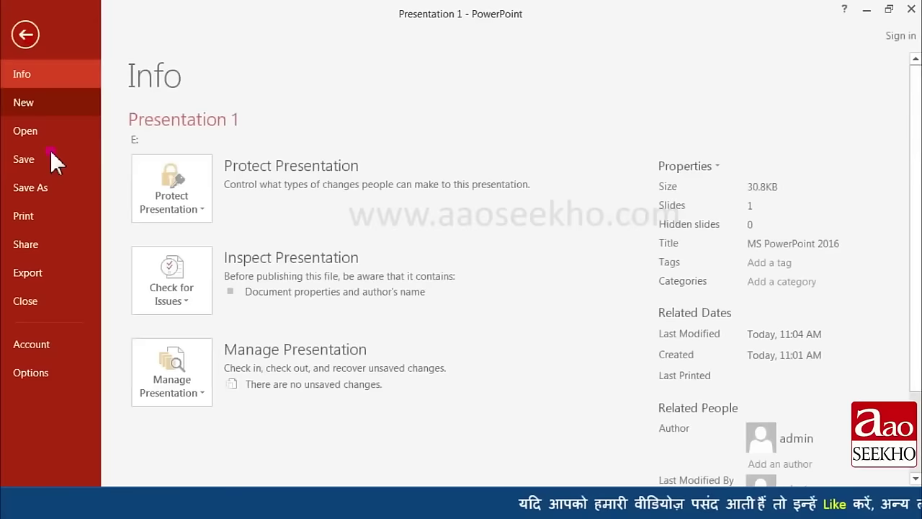
pyautogui.click(39, 301)
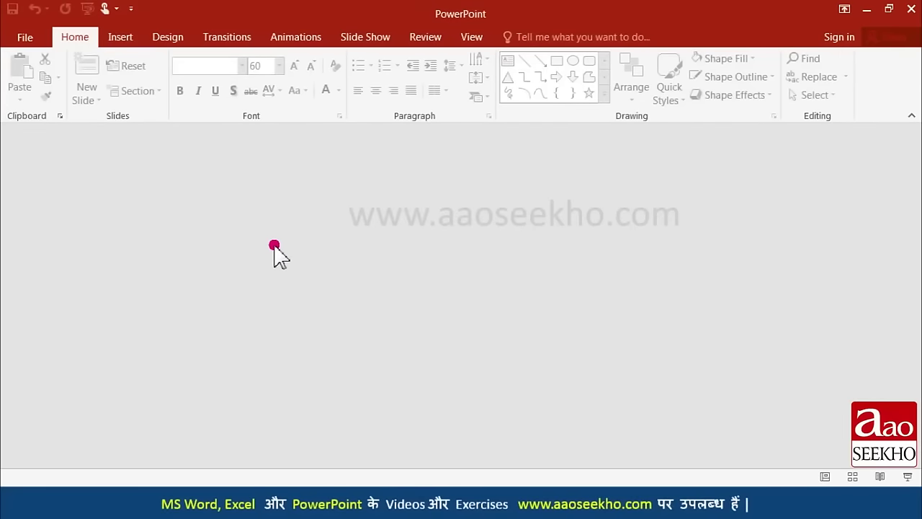
pyautogui.hotkey('ctrl', 'o')
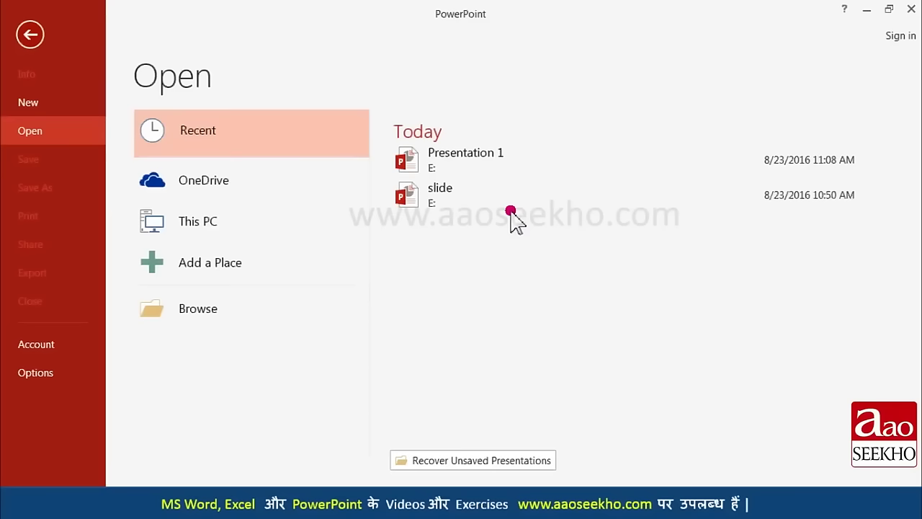
# Step: Reopen Presentation 1 from Recent, delete its subtitle 'How to make a Presentation', and view File Info
pyautogui.click(476, 160)
pyautogui.click(618, 312)
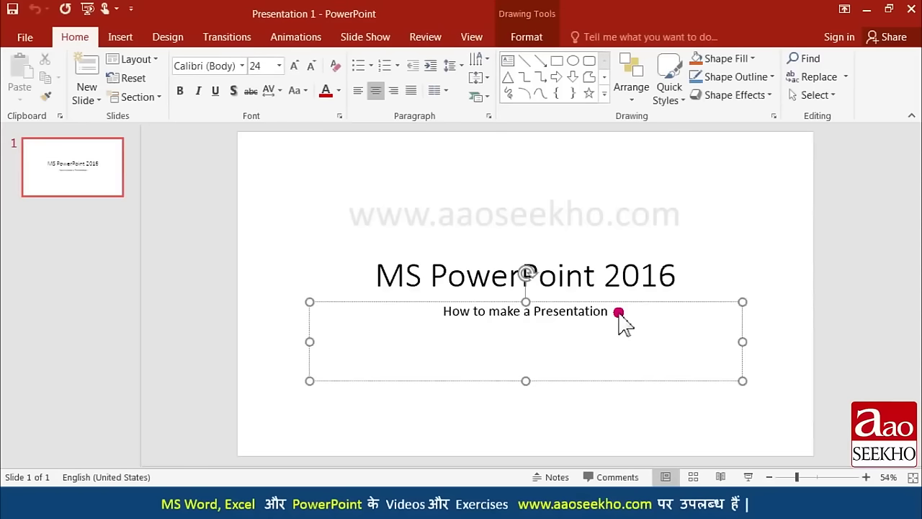
pyautogui.moveTo(575, 314); pyautogui.dragTo(443, 314)
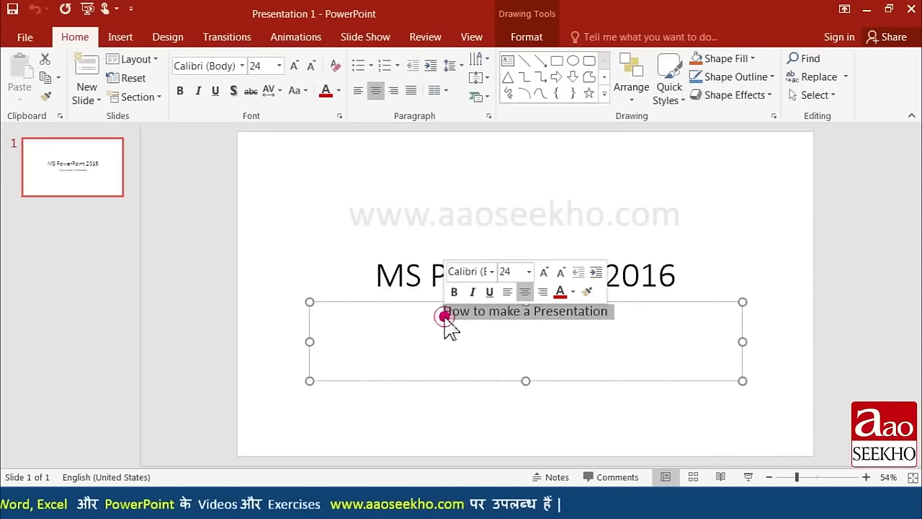
pyautogui.press('Delete')
pyautogui.click(531, 412)
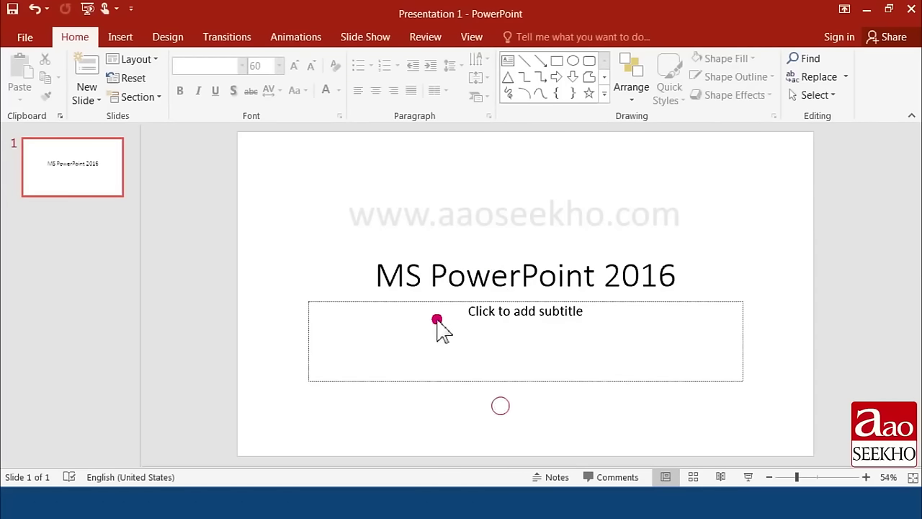
pyautogui.click(26, 40)
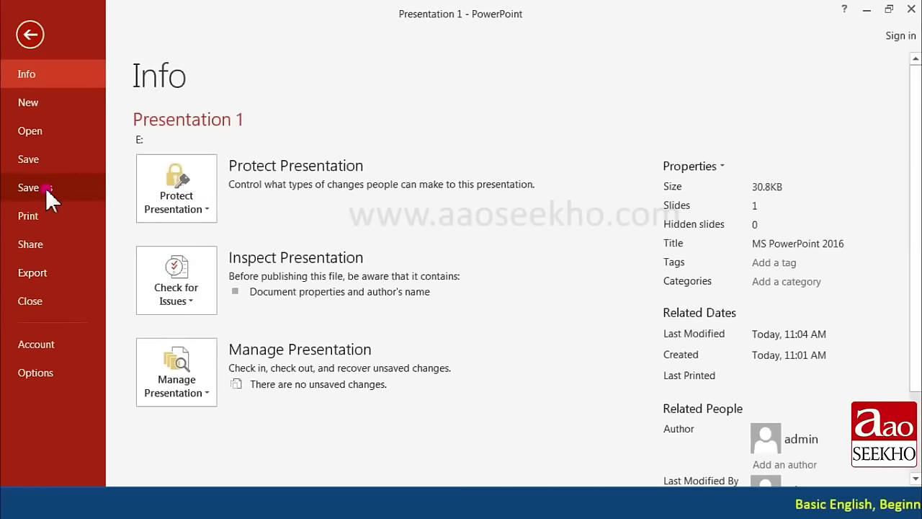
# Step: Save a copy named 'Presentation 1 edited' in My Documents
pyautogui.click(46, 188)
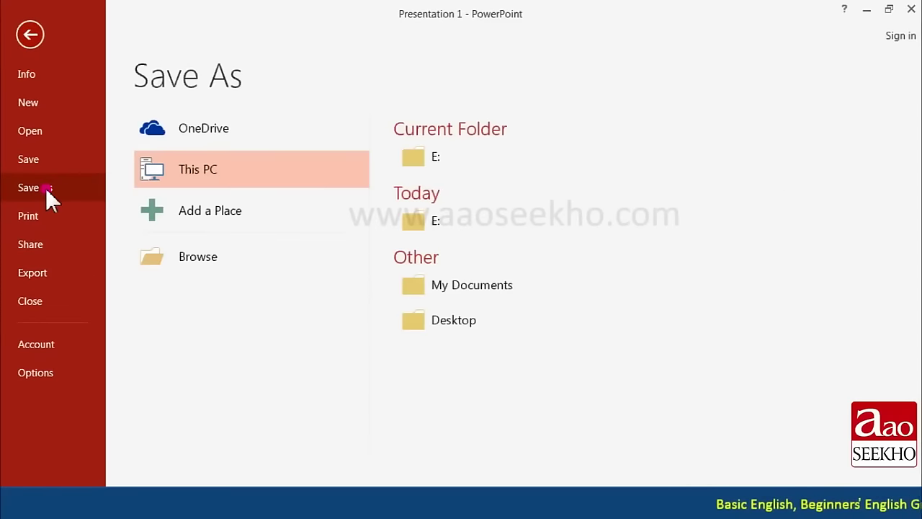
pyautogui.click(435, 288)
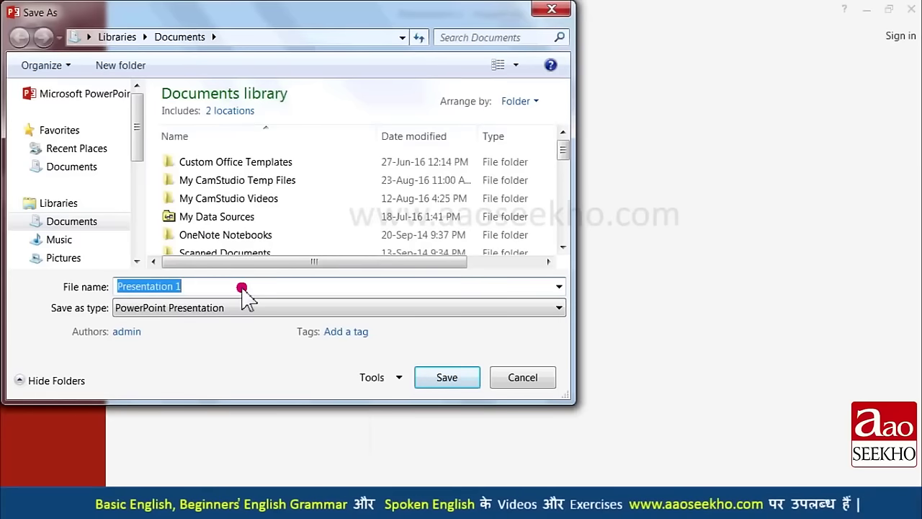
pyautogui.click(243, 288)
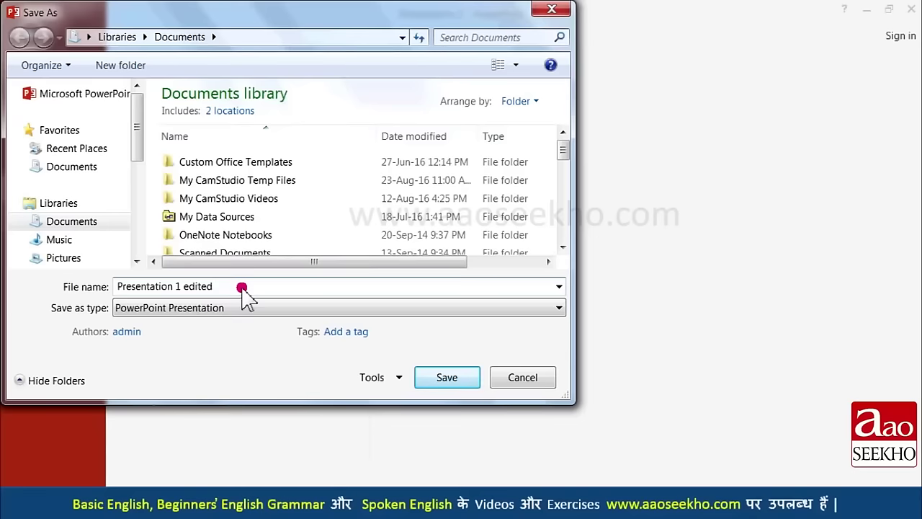
pyautogui.click(464, 384)
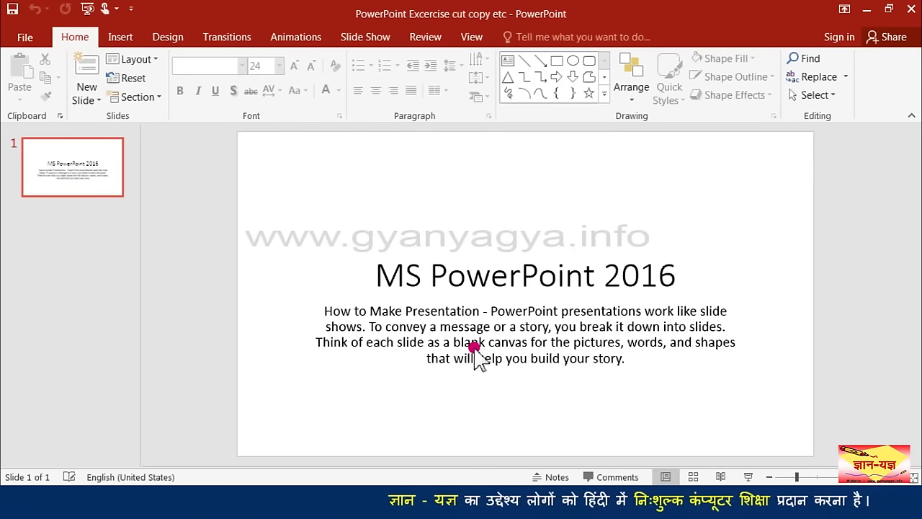
pyautogui.click(324, 310)
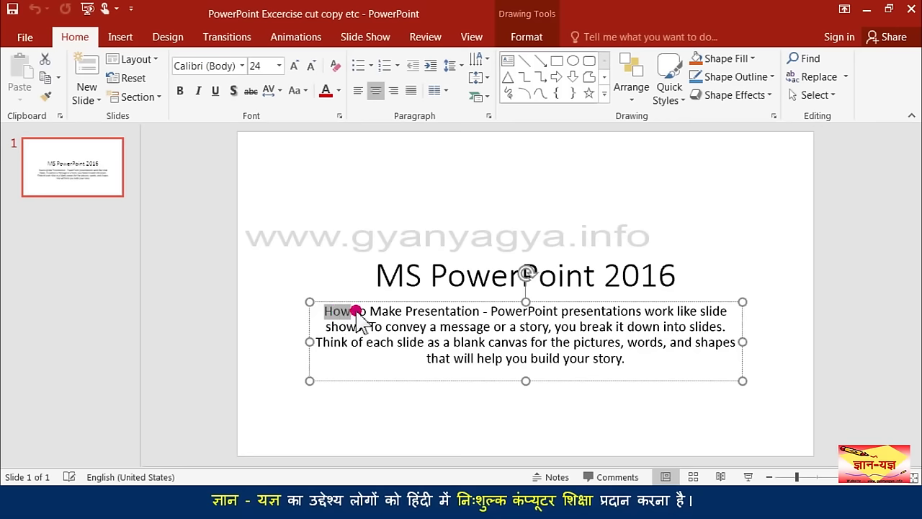
pyautogui.moveTo(444, 311); pyautogui.dragTo(476, 313)
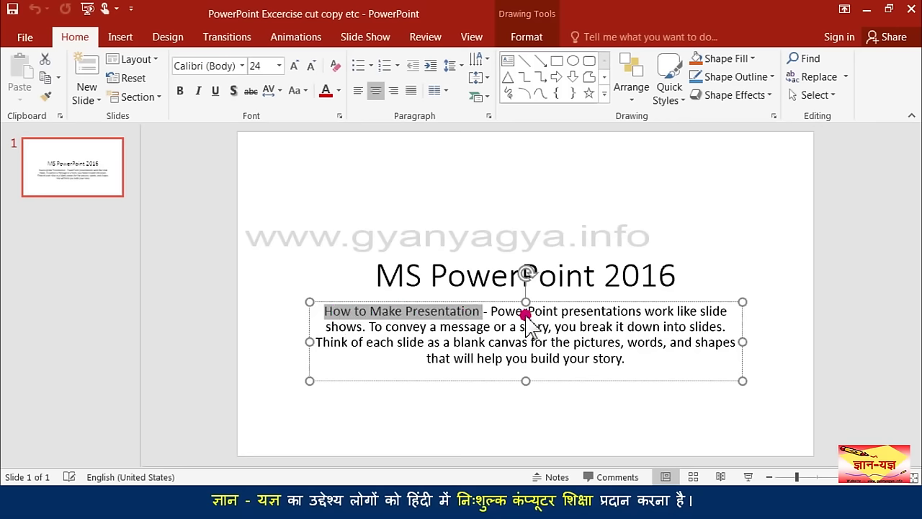
pyautogui.moveTo(660, 310); pyautogui.dragTo(372, 326)
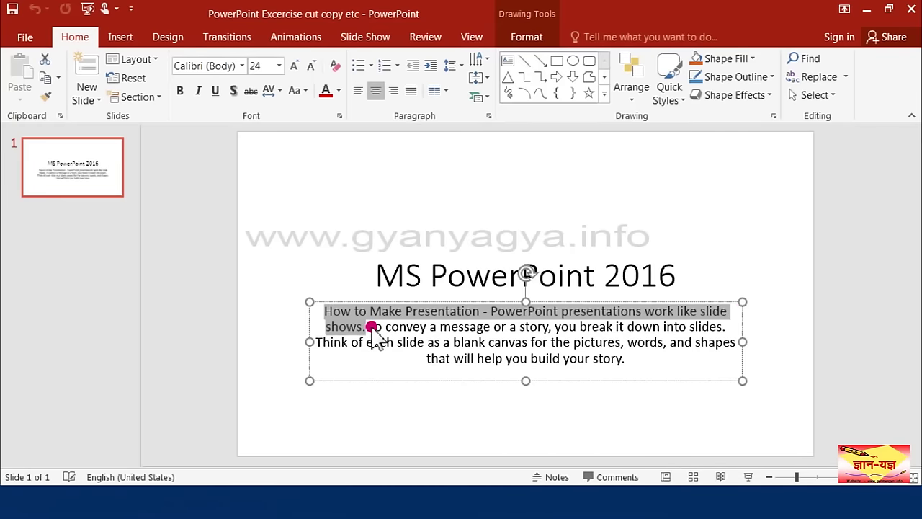
pyautogui.click(388, 402)
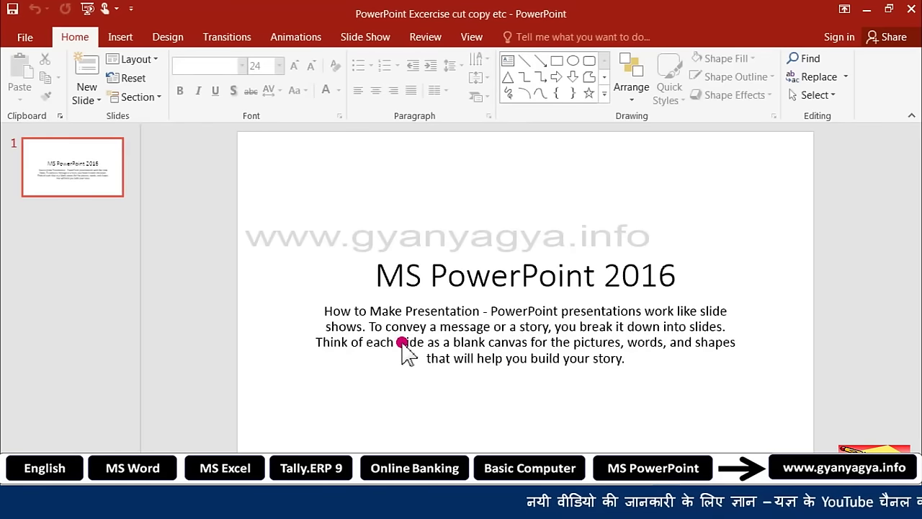
pyautogui.click(531, 330)
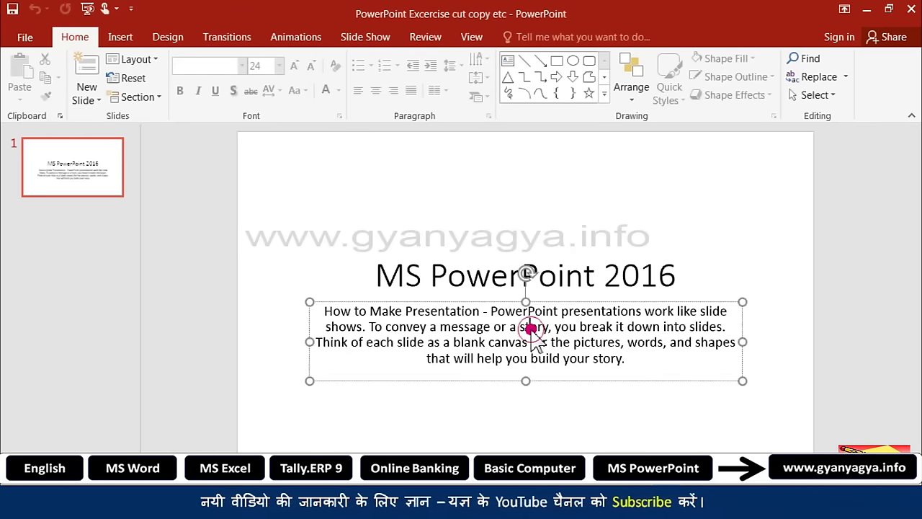
pyautogui.tripleClick(531, 329)
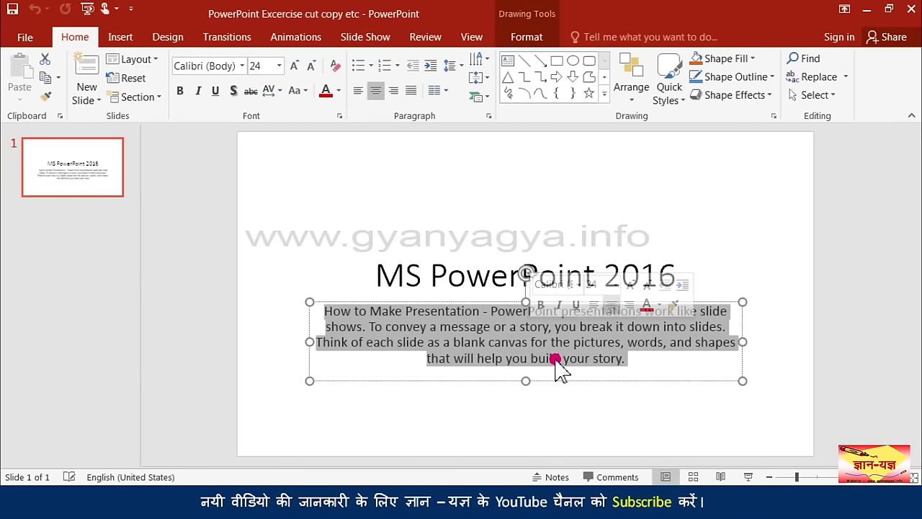
pyautogui.click(541, 411)
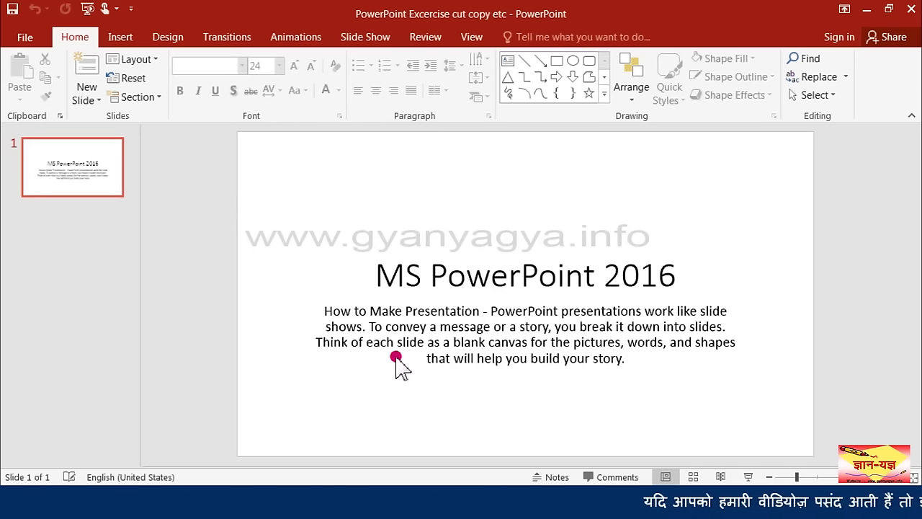
# Step: Cut the body text after 'How to Make Presentation', leaving only that line under the title
pyautogui.click(371, 326)
pyautogui.moveTo(370, 327); pyautogui.dragTo(731, 326)
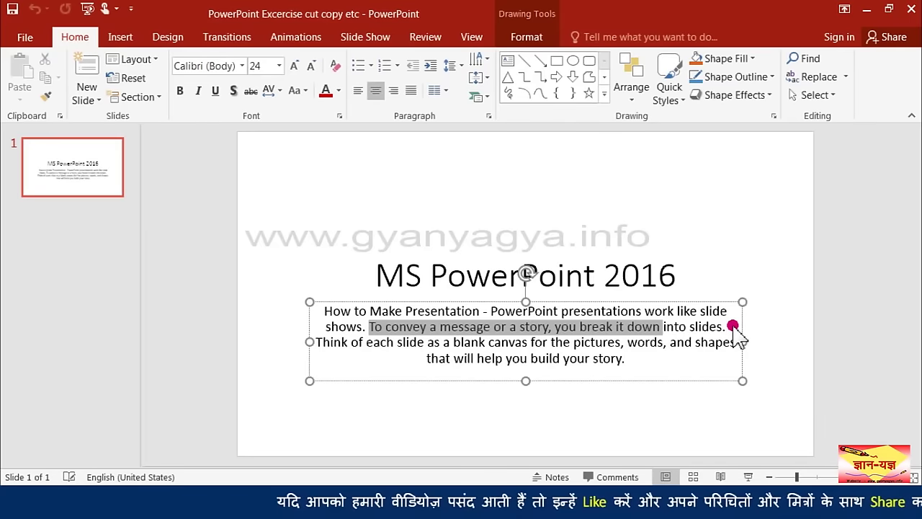
pyautogui.click(515, 341)
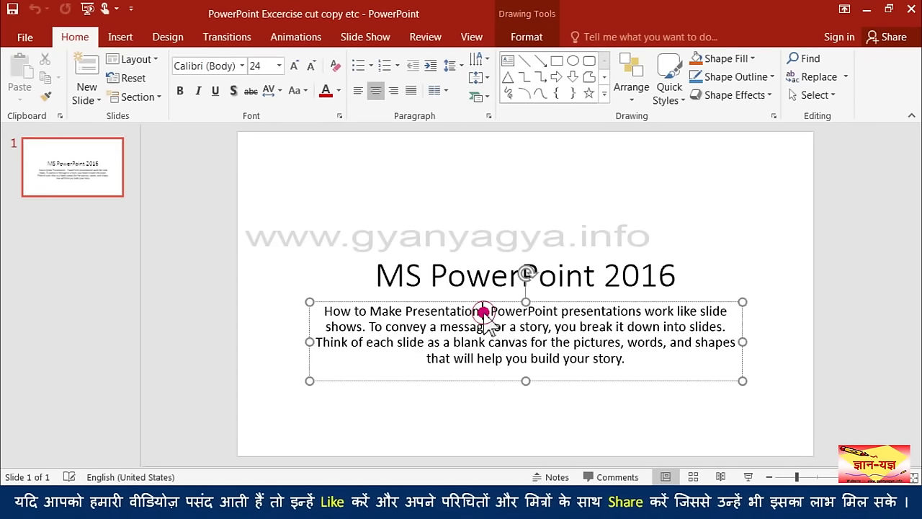
pyautogui.moveTo(502, 319); pyautogui.dragTo(588, 379)
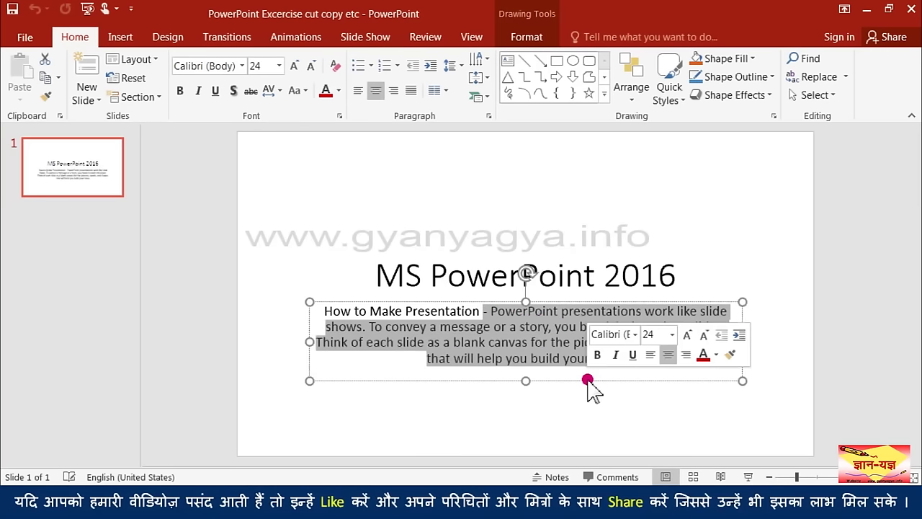
pyautogui.hotkey('ctrl', 'x')
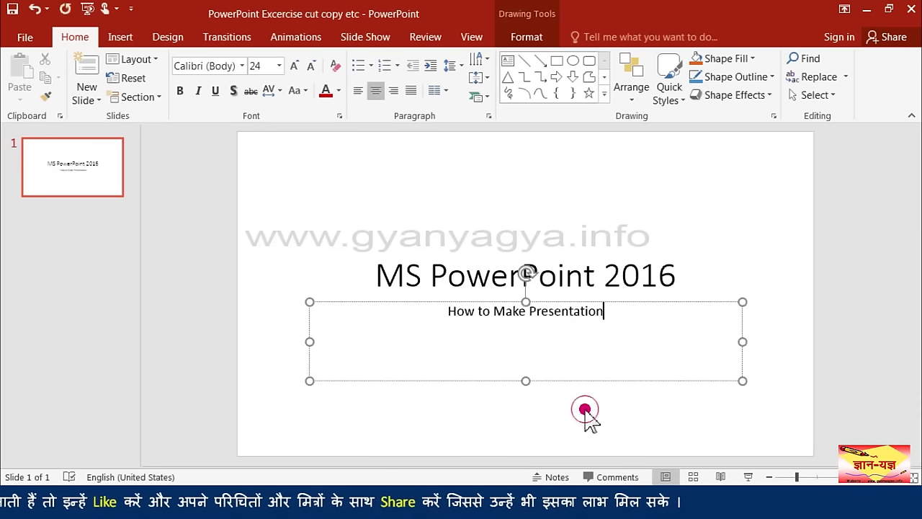
pyautogui.click(584, 409)
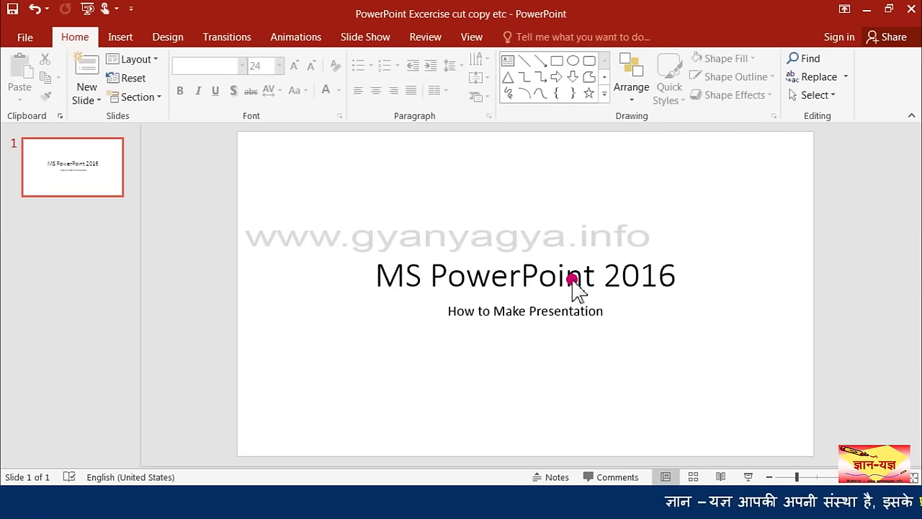
pyautogui.click(675, 284)
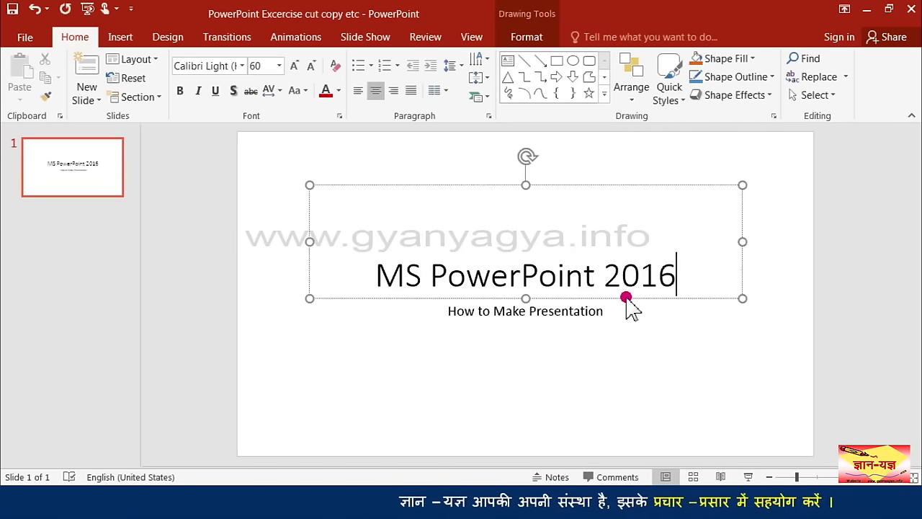
pyautogui.click(403, 186)
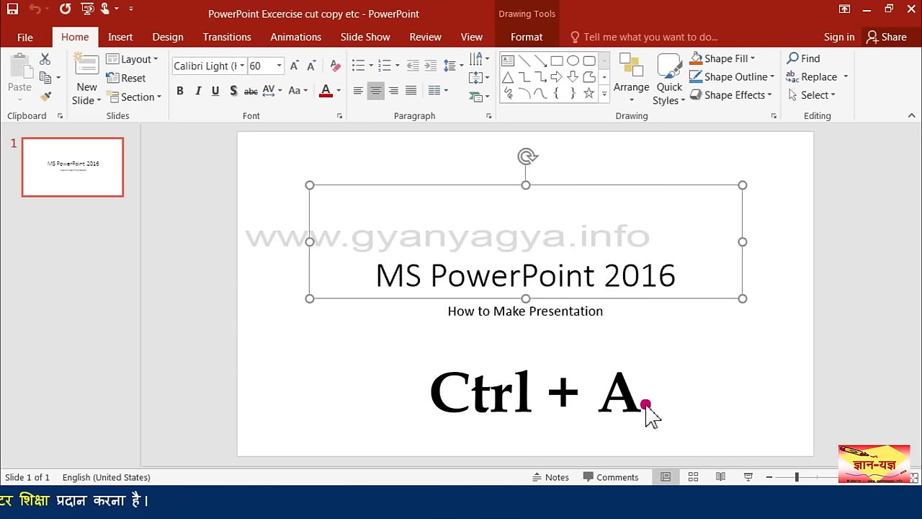
pyautogui.hotkey('ctrl', 'a')
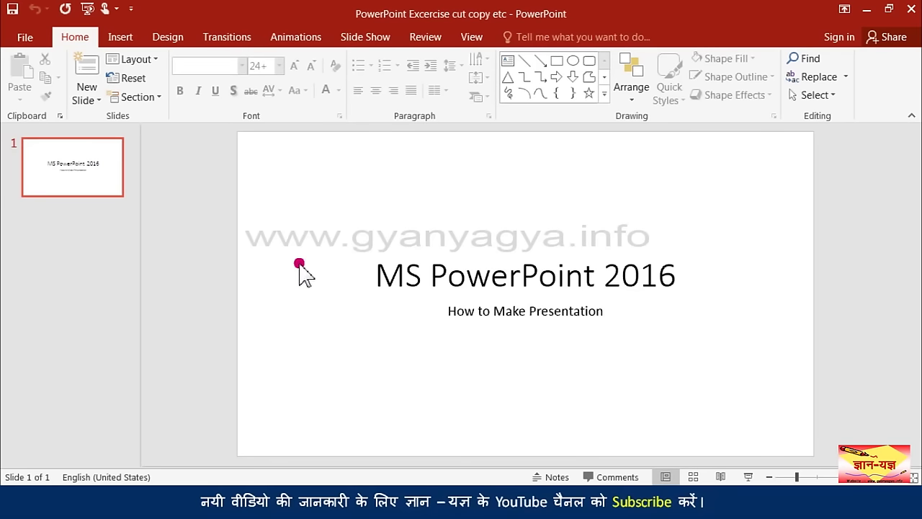
# Step: Add a blank second slide, then return to slide 1 and select the title 'MS PowerPoint 2016'
pyautogui.click(95, 72)
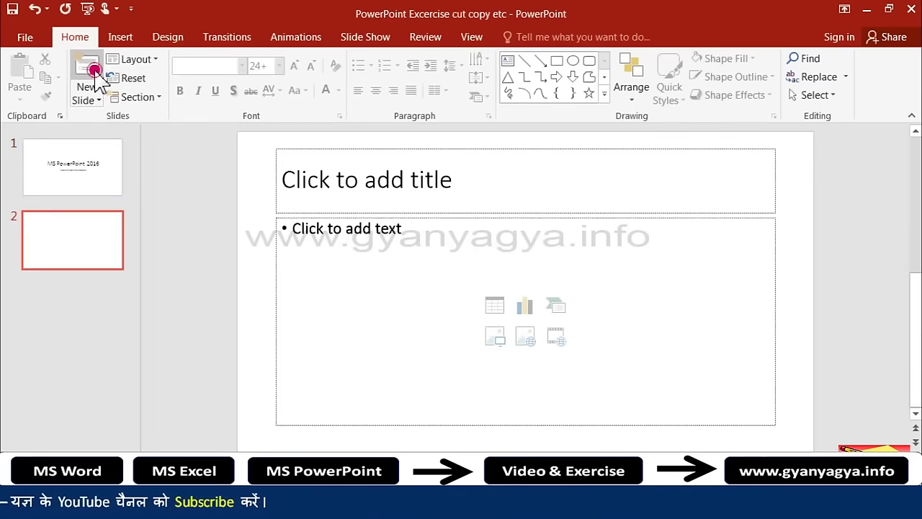
pyautogui.click(92, 244)
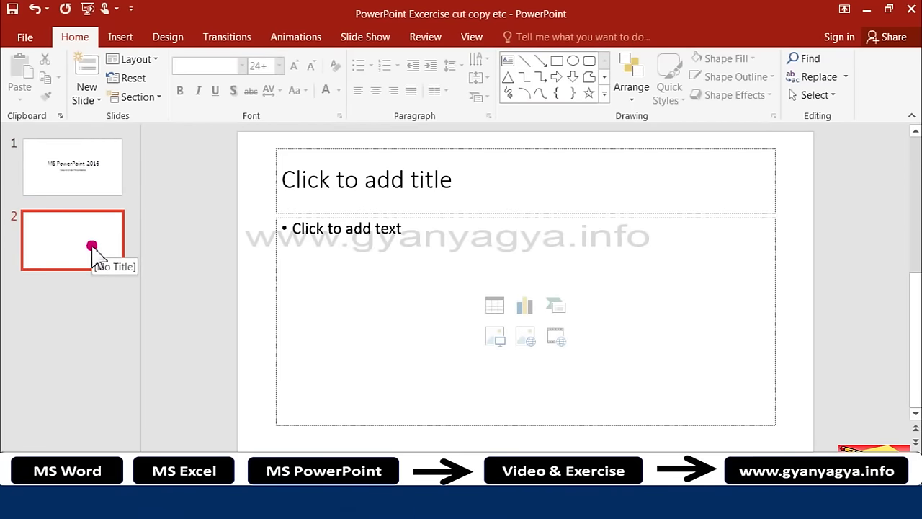
pyautogui.click(86, 183)
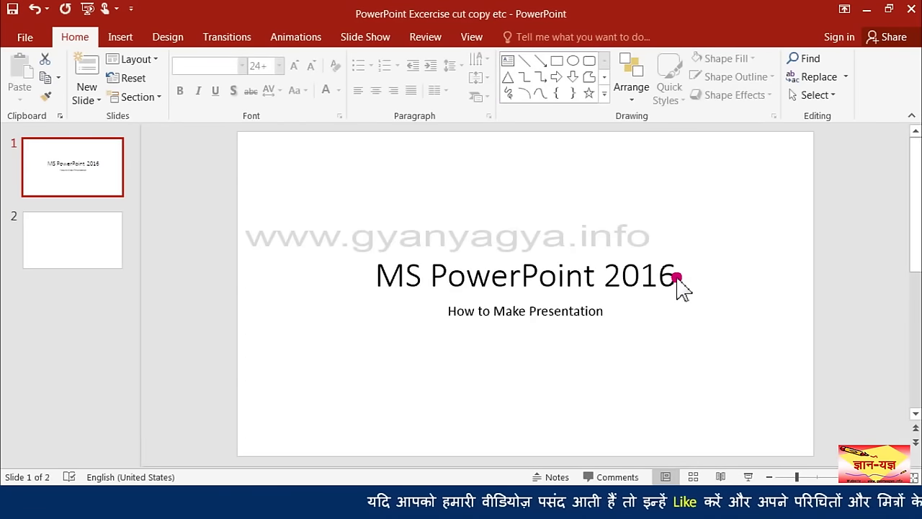
pyautogui.moveTo(677, 277); pyautogui.dragTo(371, 282)
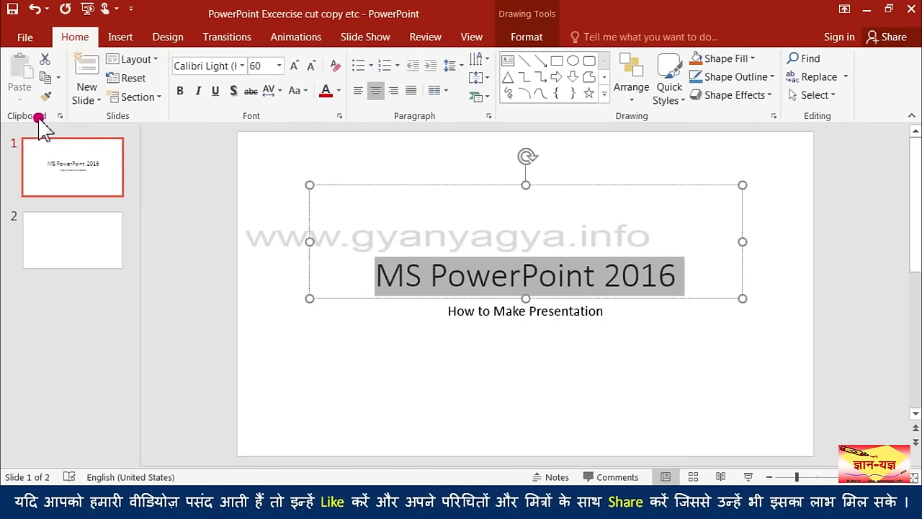
# Step: Cut the title 'MS PowerPoint 2016' from slide 1 and start editing slide 2's empty title
pyautogui.click(46, 61)
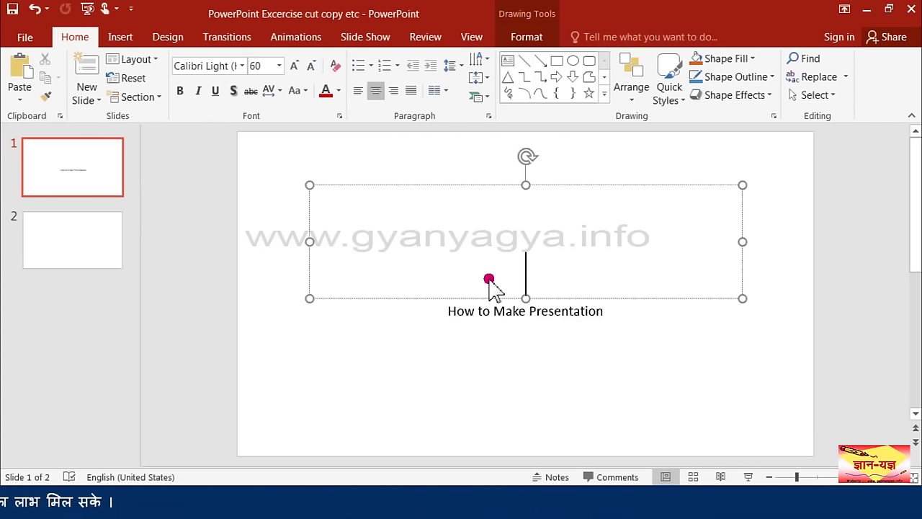
pyautogui.click(86, 229)
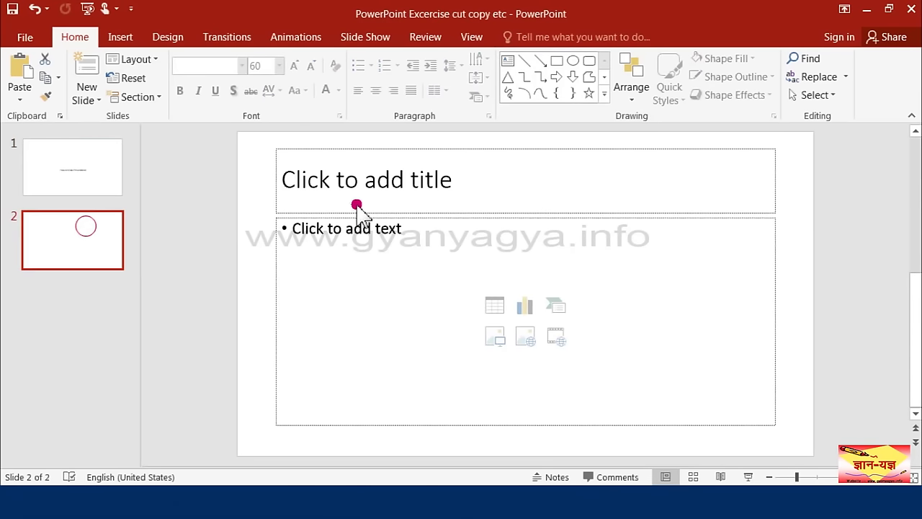
pyautogui.click(372, 188)
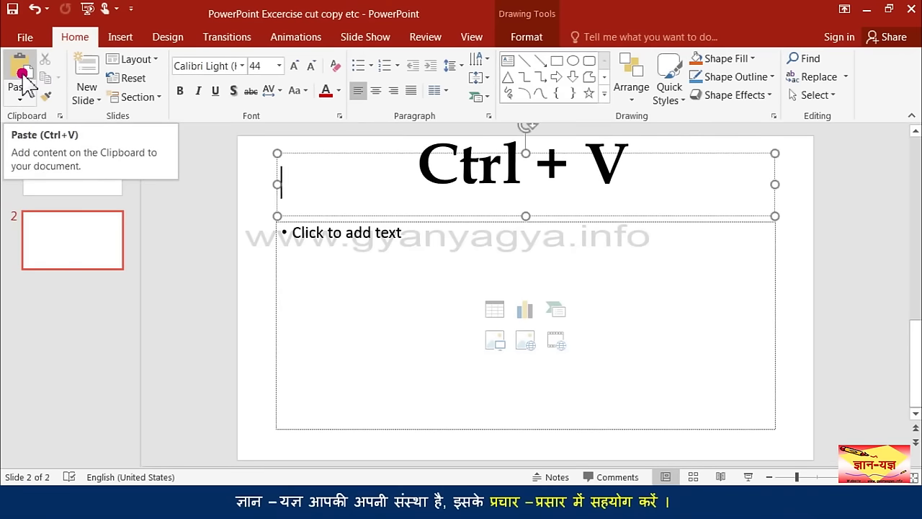
# Step: Paste 'MS PowerPoint 2016' into slide 2's title and select the pasted title text
pyautogui.hotkey('ctrl', 'v')
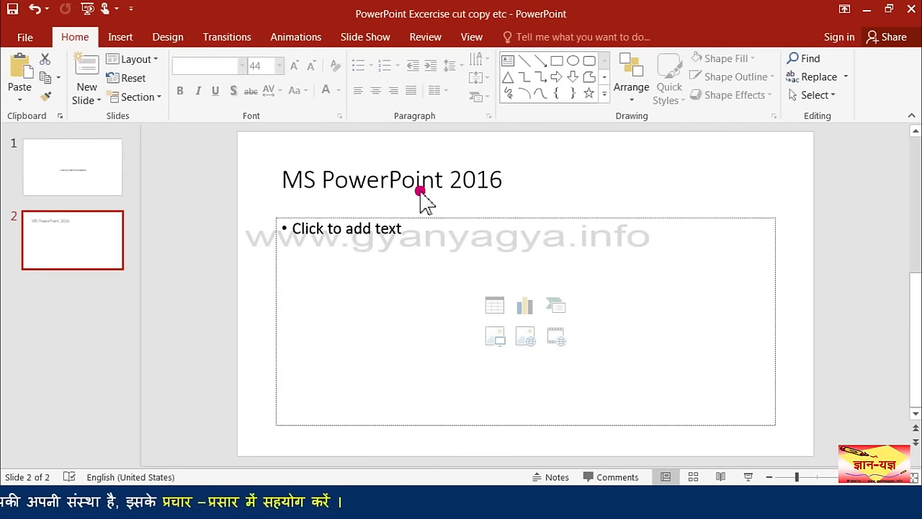
pyautogui.click(83, 173)
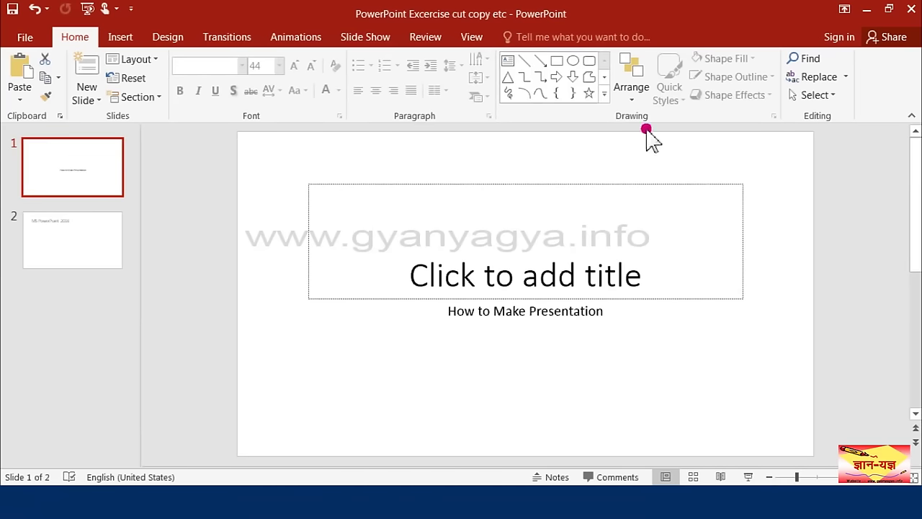
pyautogui.click(50, 256)
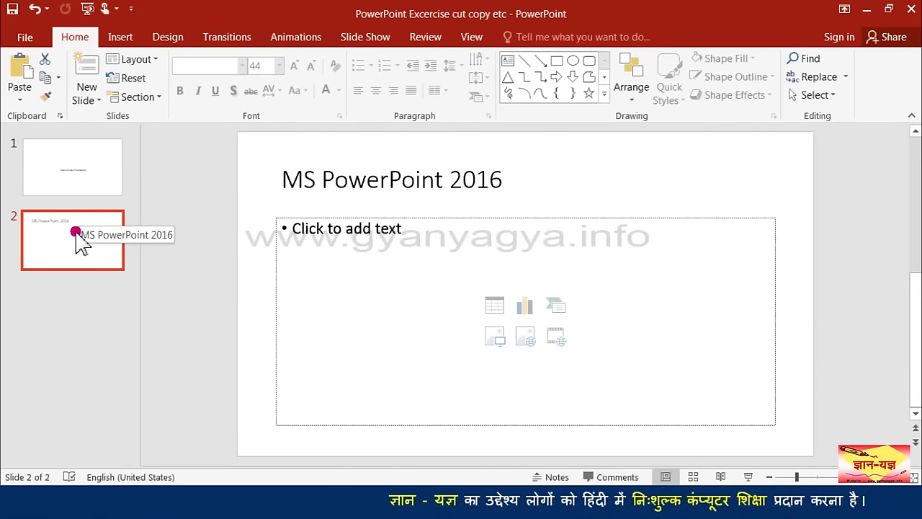
pyautogui.click(512, 184)
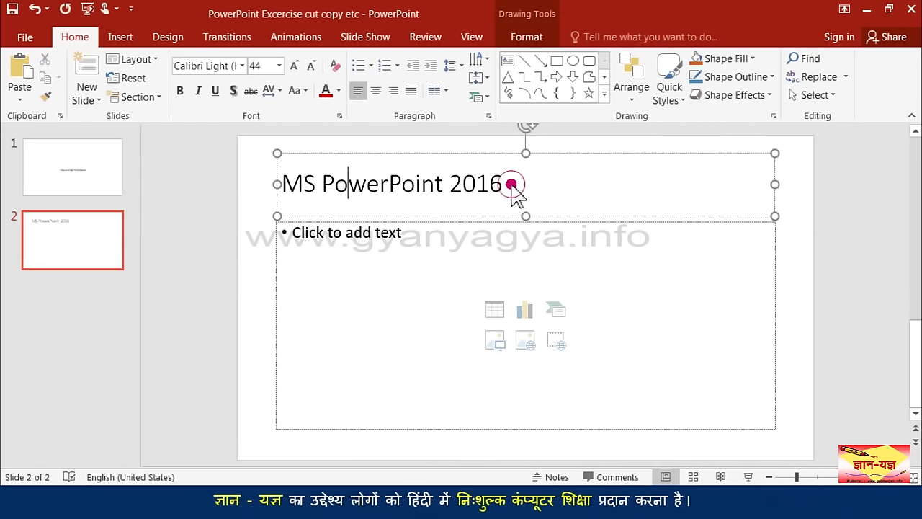
pyautogui.moveTo(490, 185); pyautogui.dragTo(318, 186)
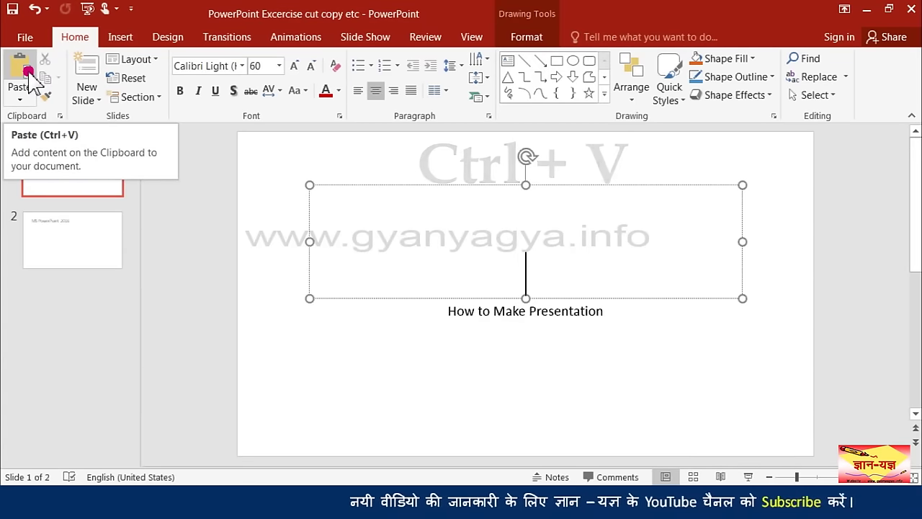
# Step: Paste 'MS PowerPoint 2016' back into slide 1's title, then return to slide 2
pyautogui.hotkey('ctrl', 'v')
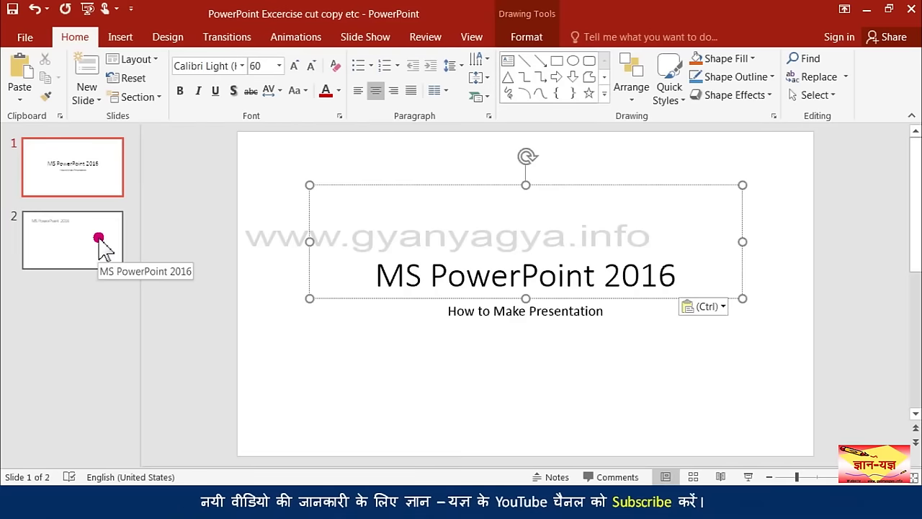
pyautogui.click(83, 228)
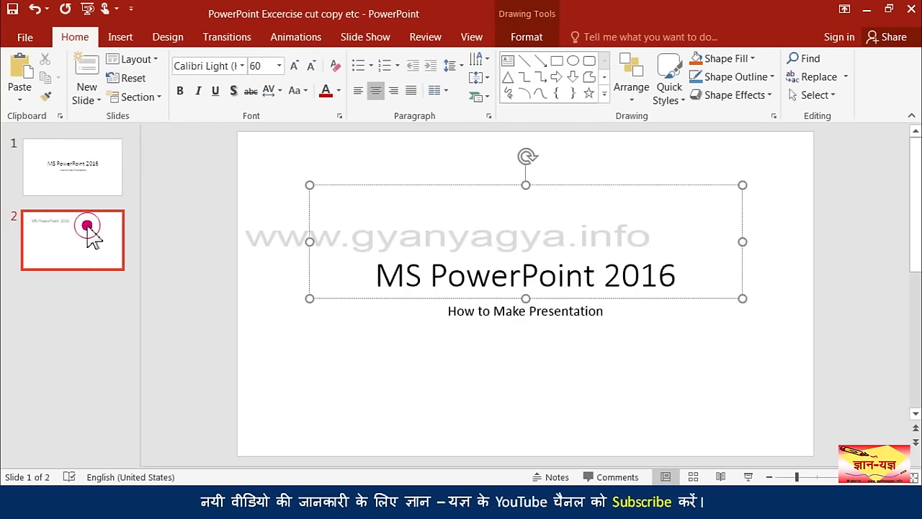
pyautogui.click(110, 178)
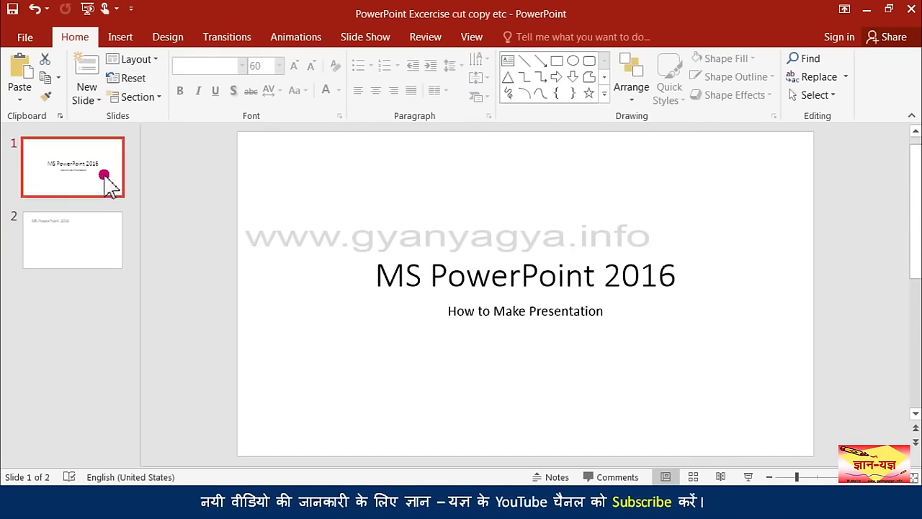
pyautogui.click(91, 235)
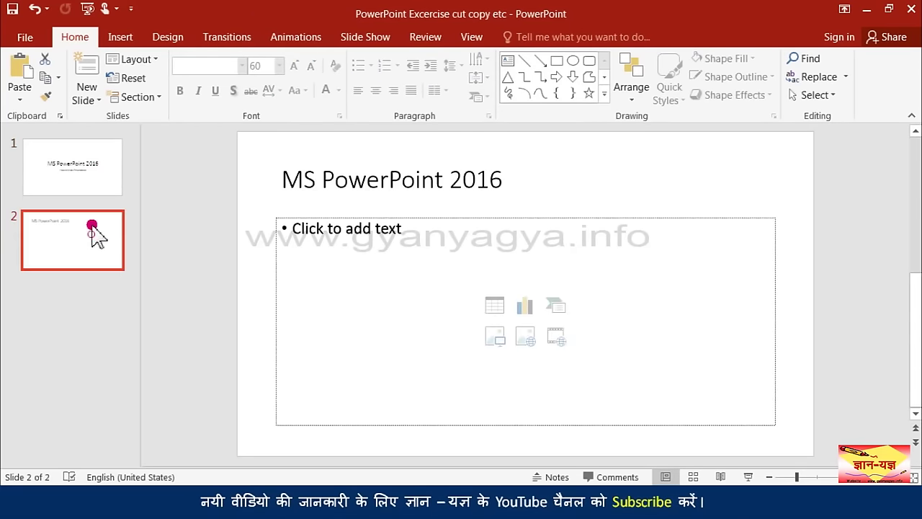
pyautogui.click(97, 176)
pyautogui.click(95, 229)
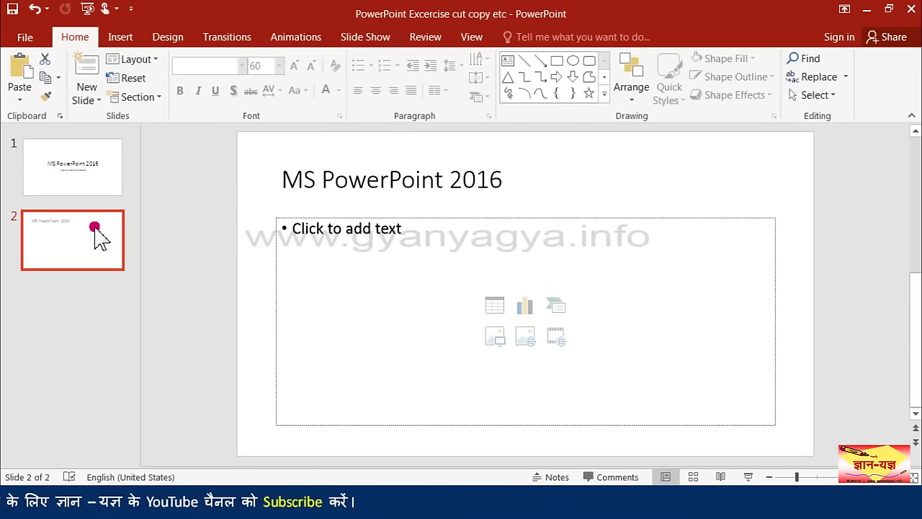
# Step: Cut the 'MS PowerPoint 2016' text out of slide 2's title, leaving the box empty
pyautogui.click(313, 180)
pyautogui.tripleClick(344, 208)
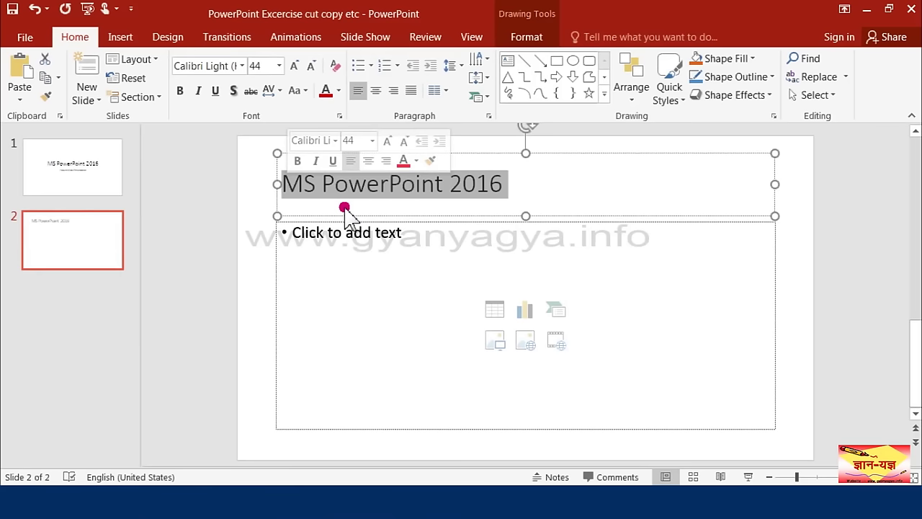
pyautogui.hotkey('ctrl', 'x')
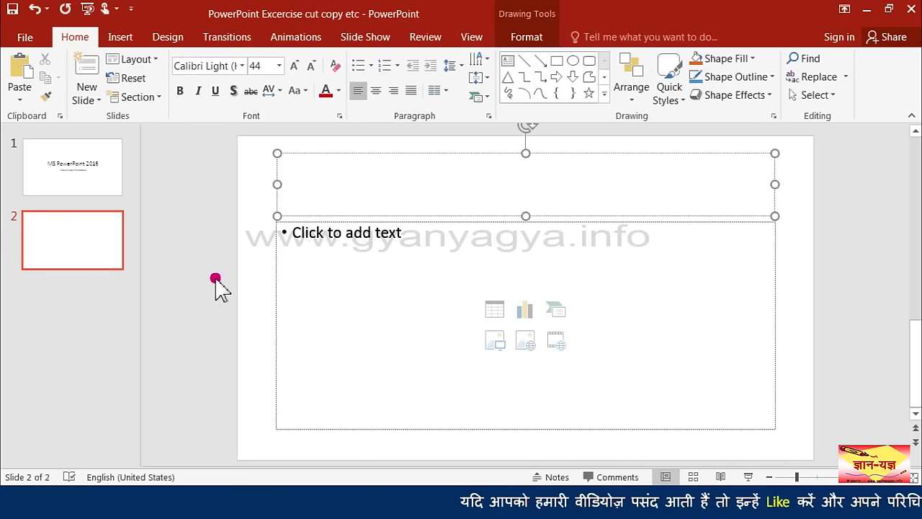
pyautogui.click(191, 259)
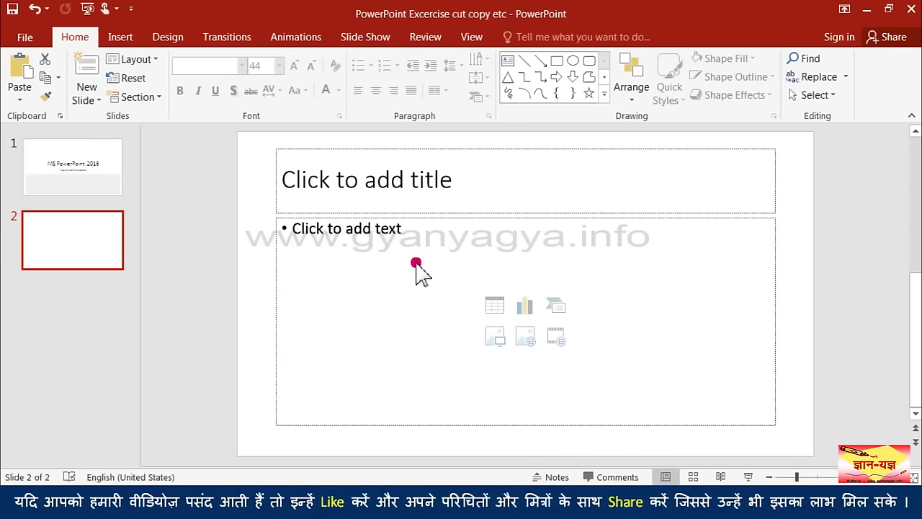
# Step: Delete slide 2's title and content placeholders, then scroll back up to slide 1
pyautogui.click(431, 148)
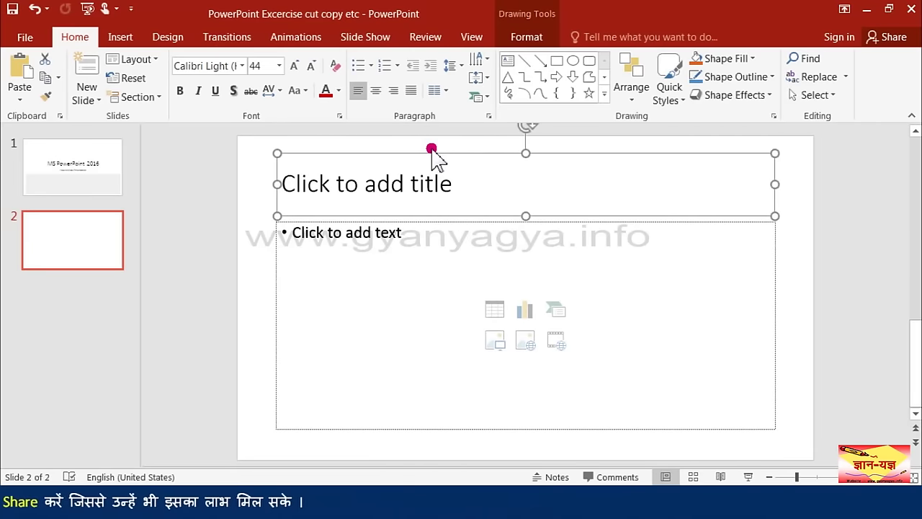
pyautogui.press('Delete')
pyautogui.click(484, 218)
pyautogui.press('Delete')
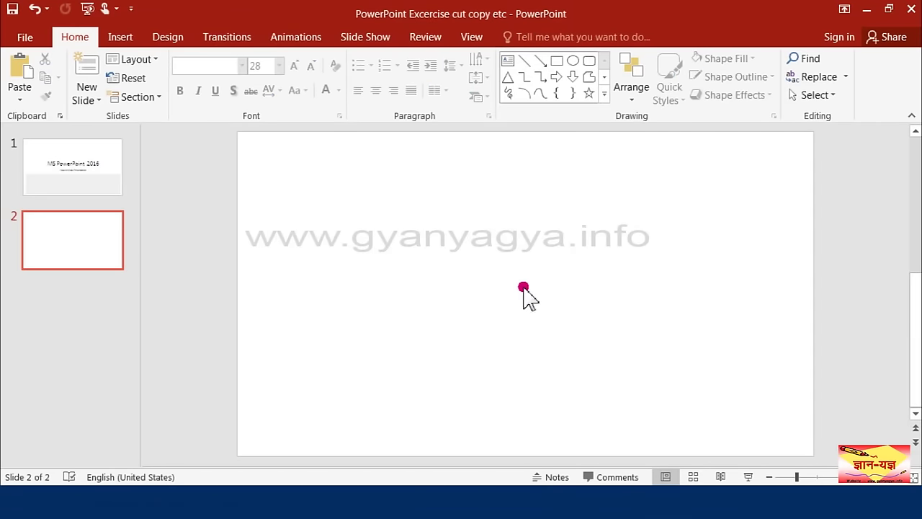
pyautogui.scroll(3, 292, 231)
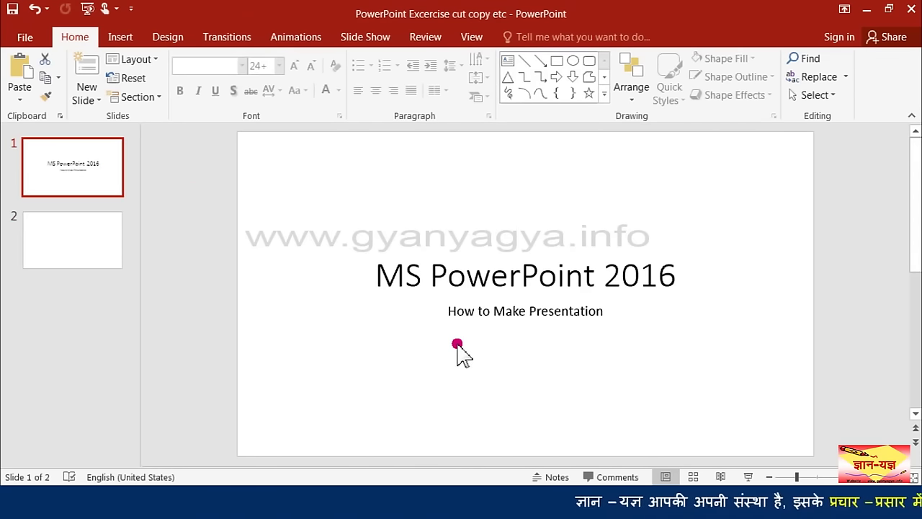
# Step: Cut the 'MS PowerPoint 2016' title and 'How to Make Presentation' subtitle from slide 1 and paste them onto slide 2
pyautogui.click(98, 163)
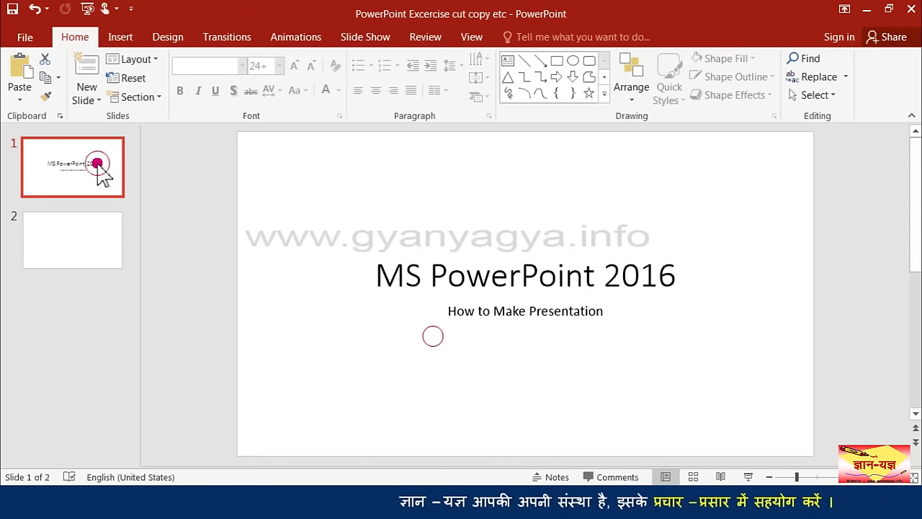
pyautogui.click(350, 277)
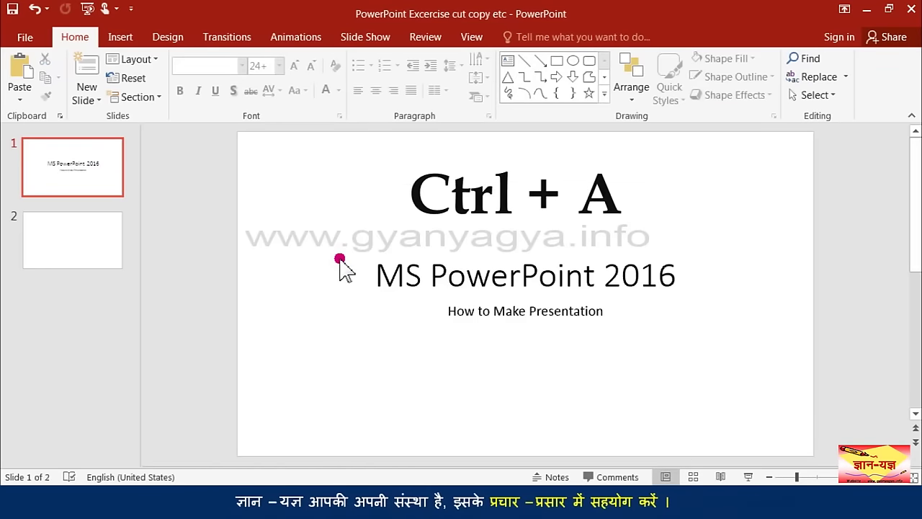
pyautogui.hotkey('ctrl', 'a')
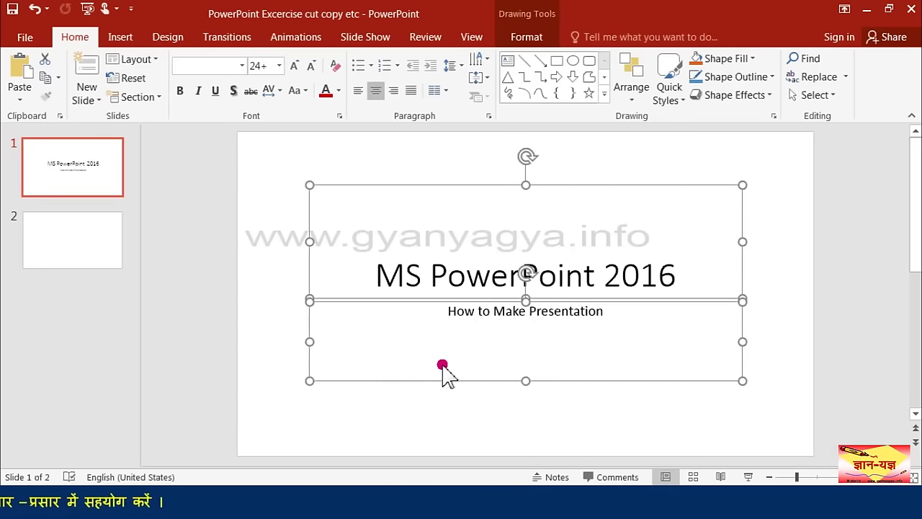
pyautogui.click(49, 66)
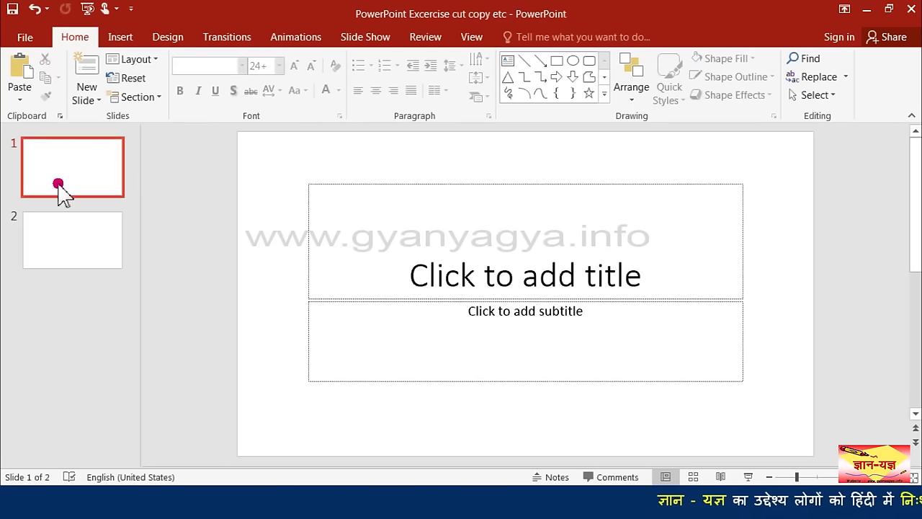
pyautogui.click(64, 238)
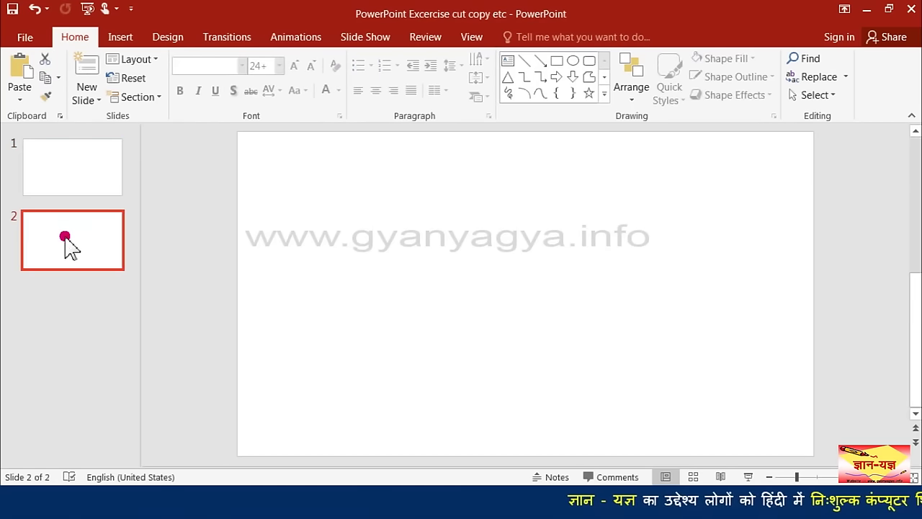
pyautogui.click(20, 68)
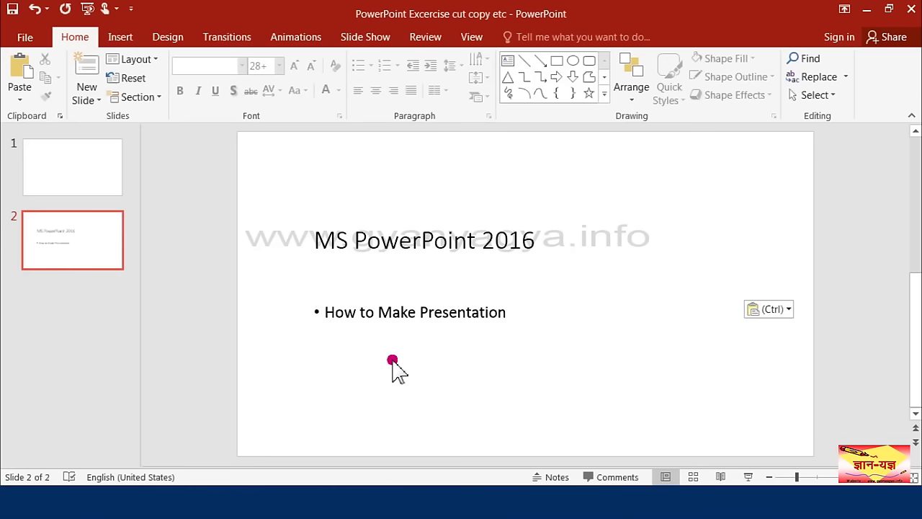
pyautogui.click(89, 237)
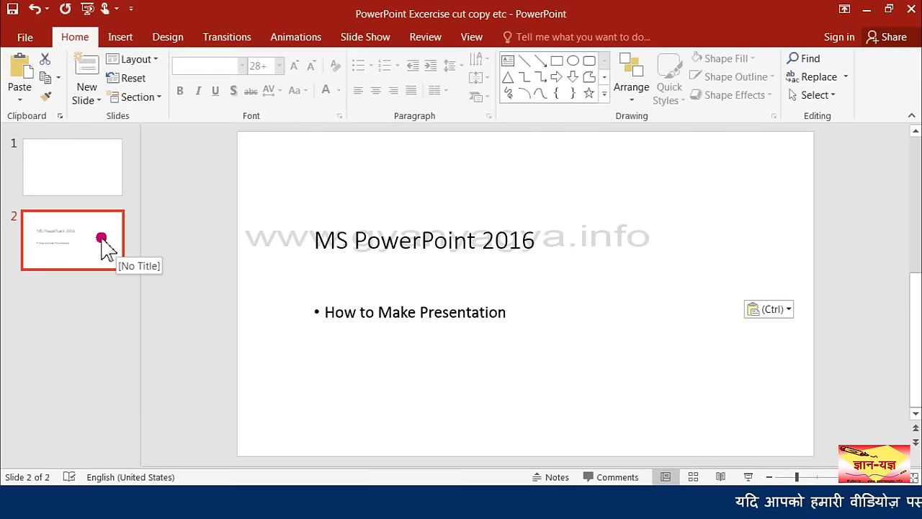
# Step: Cut slide 2 and paste it before slide 1, so the titled slide comes first
pyautogui.click(44, 60)
pyautogui.click(76, 131)
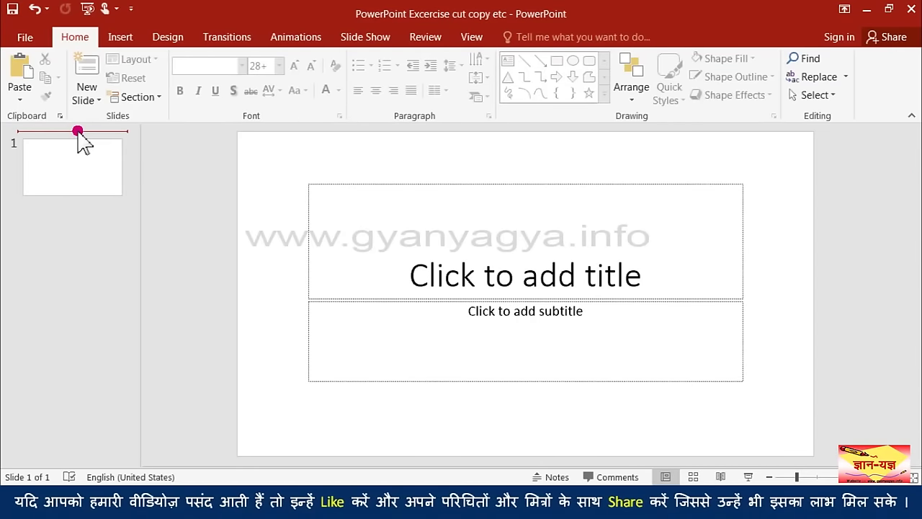
pyautogui.click(22, 72)
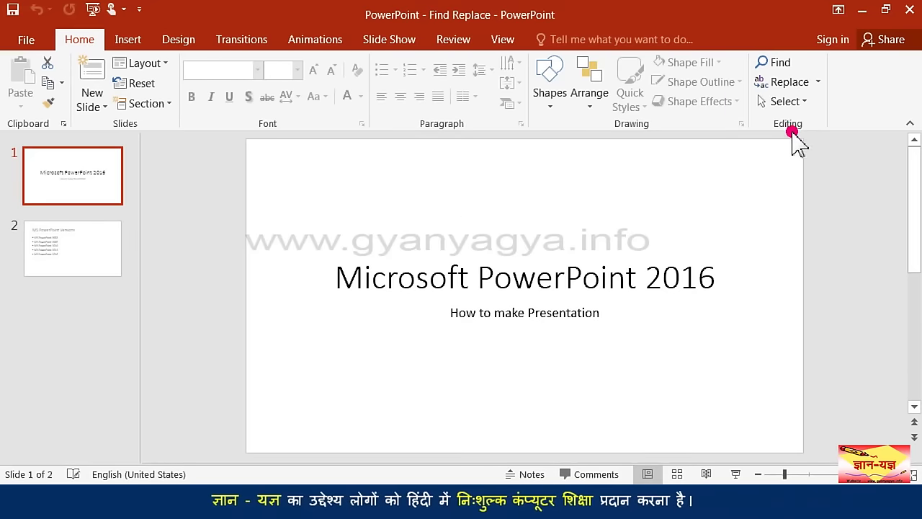
# Step: Find 'powerpoint' repeatedly, stepping from slide 1's title through MS PowerPoint 2007, 2010, 2013 and 2016
pyautogui.click(787, 65)
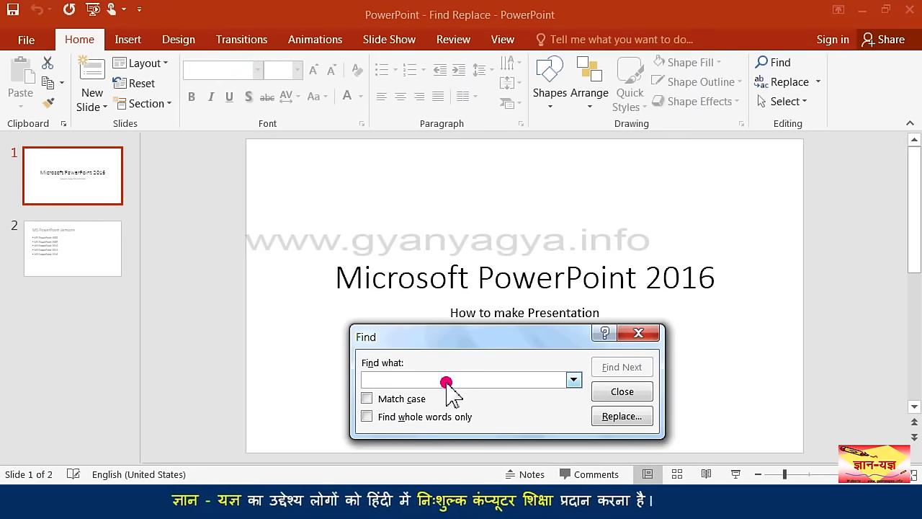
pyautogui.write('powerpoint')
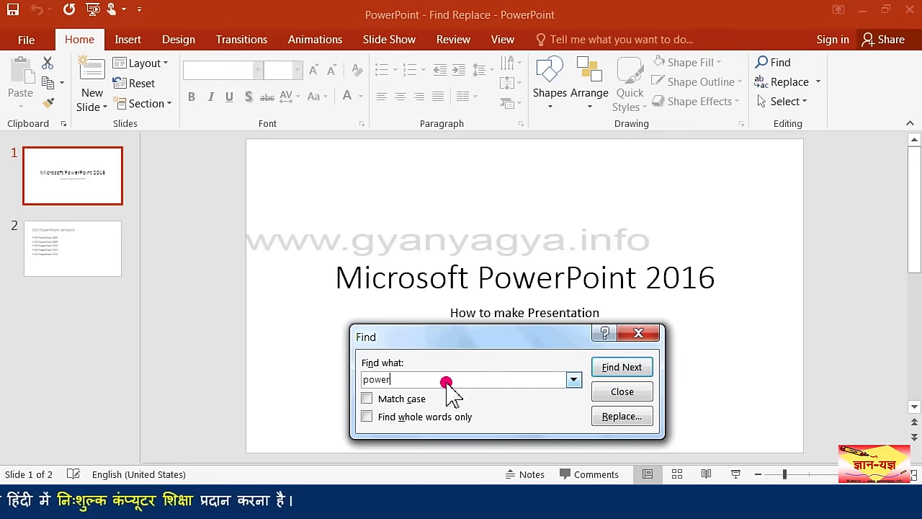
pyautogui.click(637, 368)
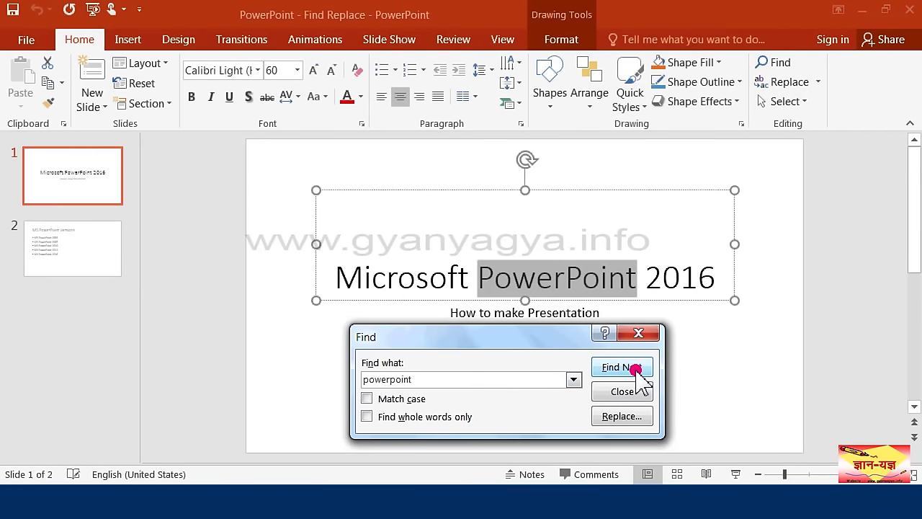
pyautogui.click(637, 368)
pyautogui.click(638, 368)
pyautogui.click(733, 281)
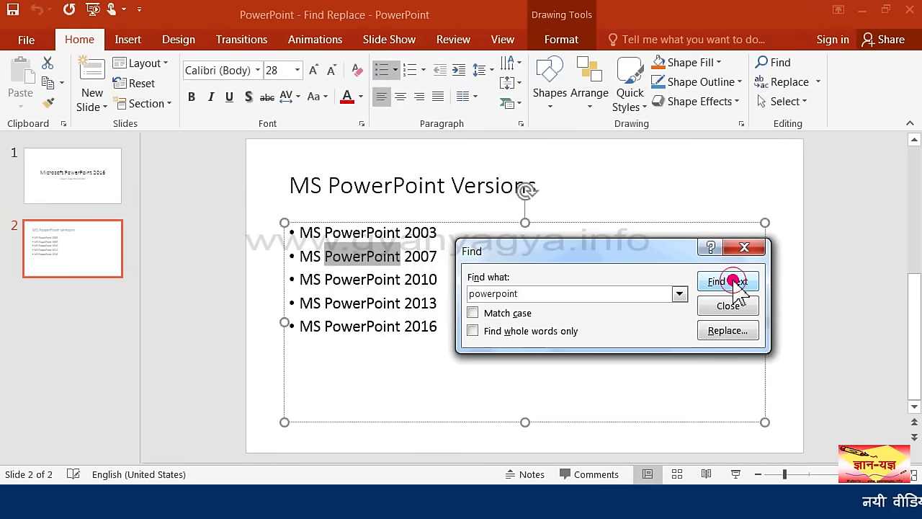
pyautogui.click(733, 282)
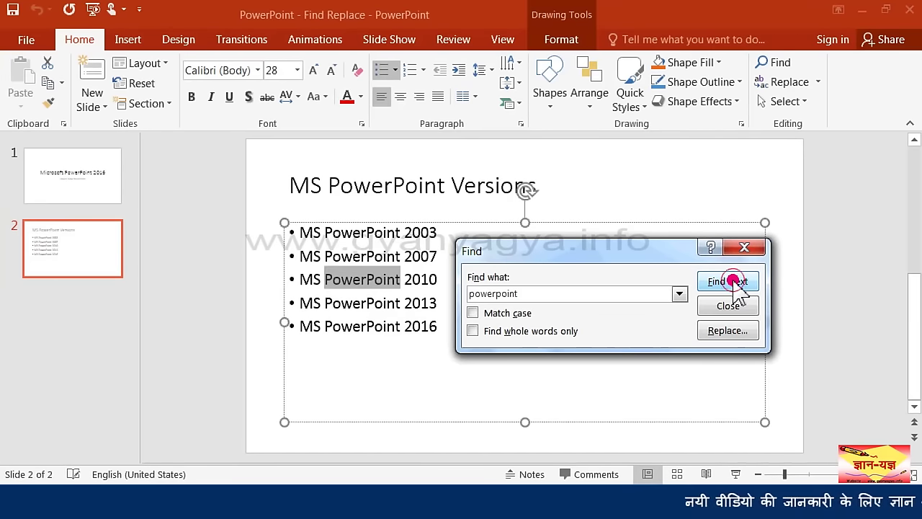
pyautogui.click(732, 281)
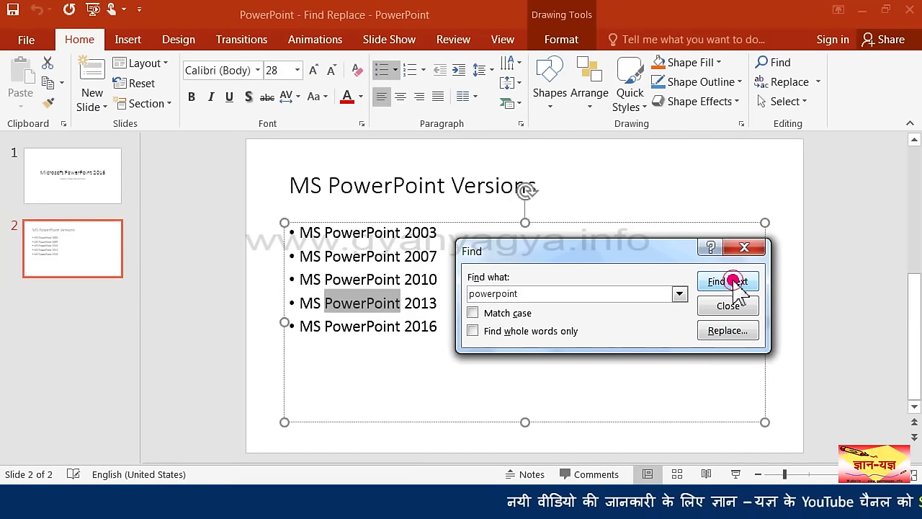
pyautogui.click(732, 282)
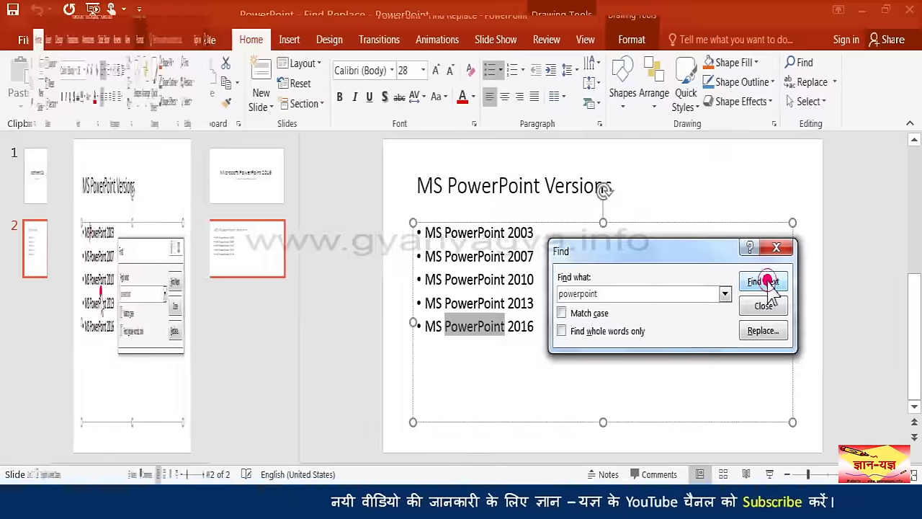